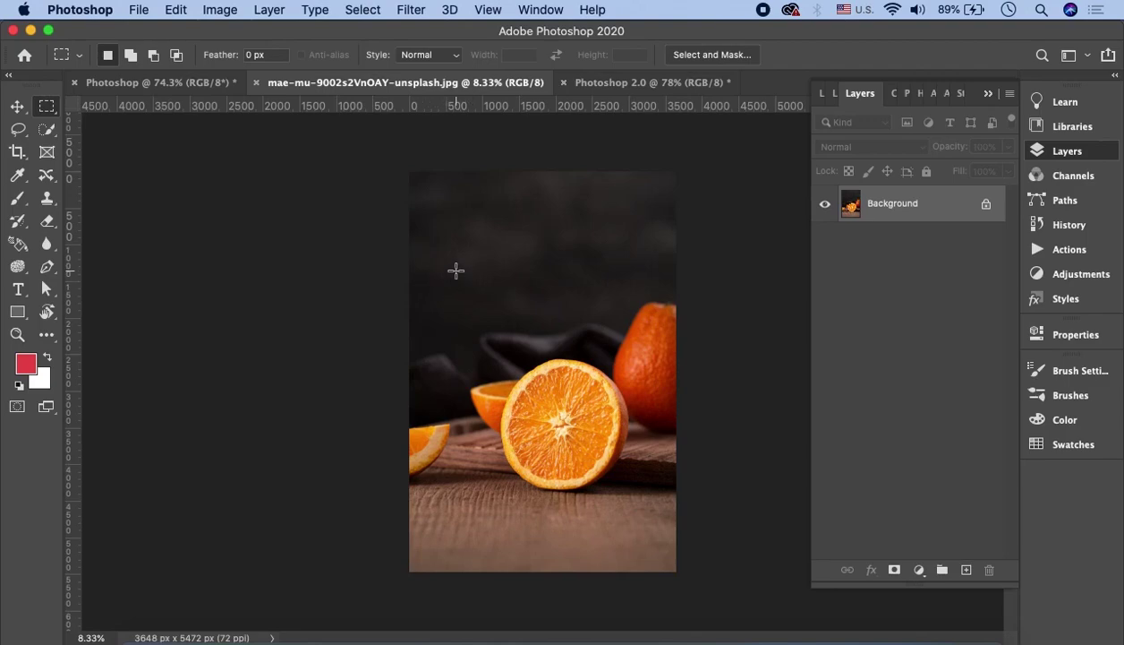
Back on the oranges photo, switch from the Marquee tools to the Quick Selection tool group.
{"action": "left_click", "coordinate": [609, 83]}
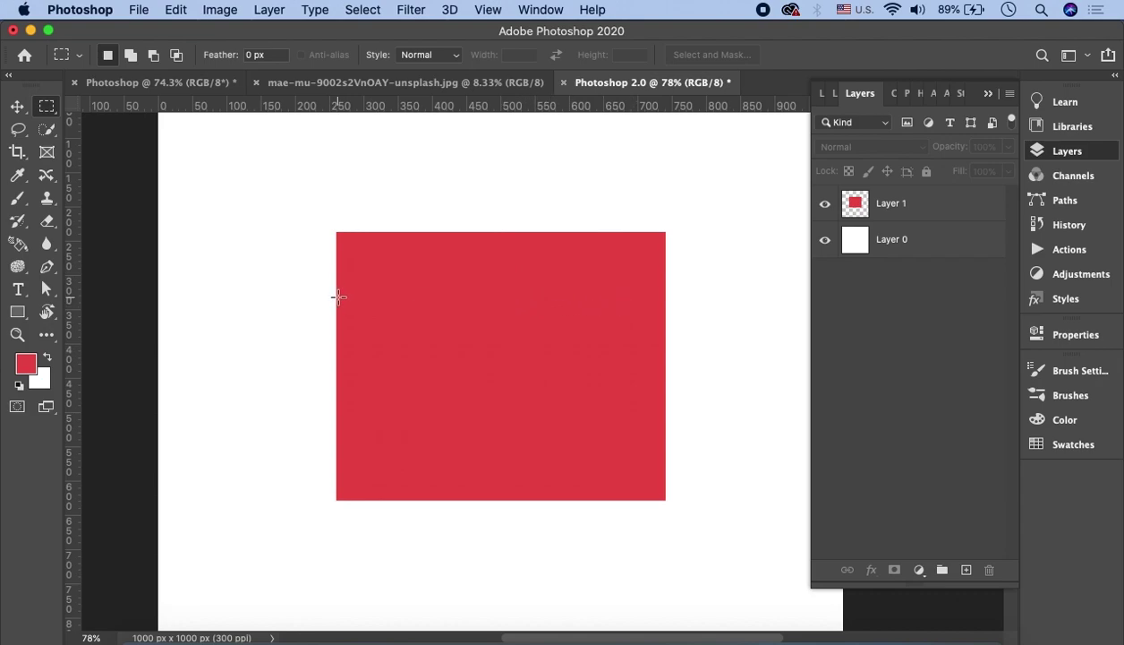
{"action": "left_click", "coordinate": [467, 82]}
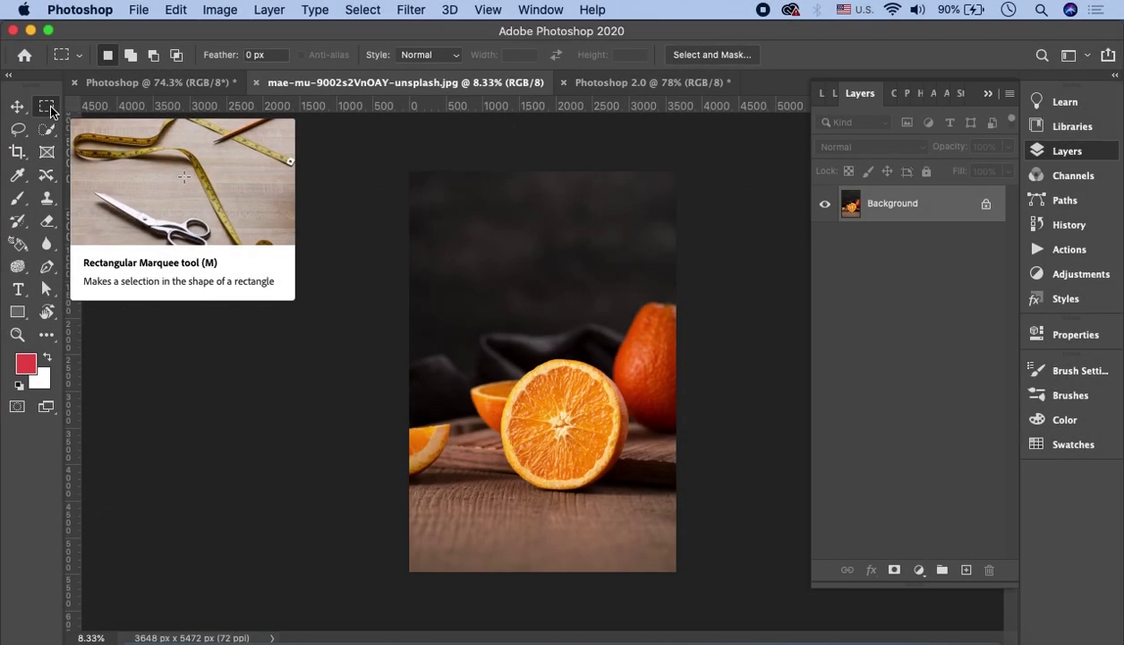
{"action": "right_click", "coordinate": [50, 106]}
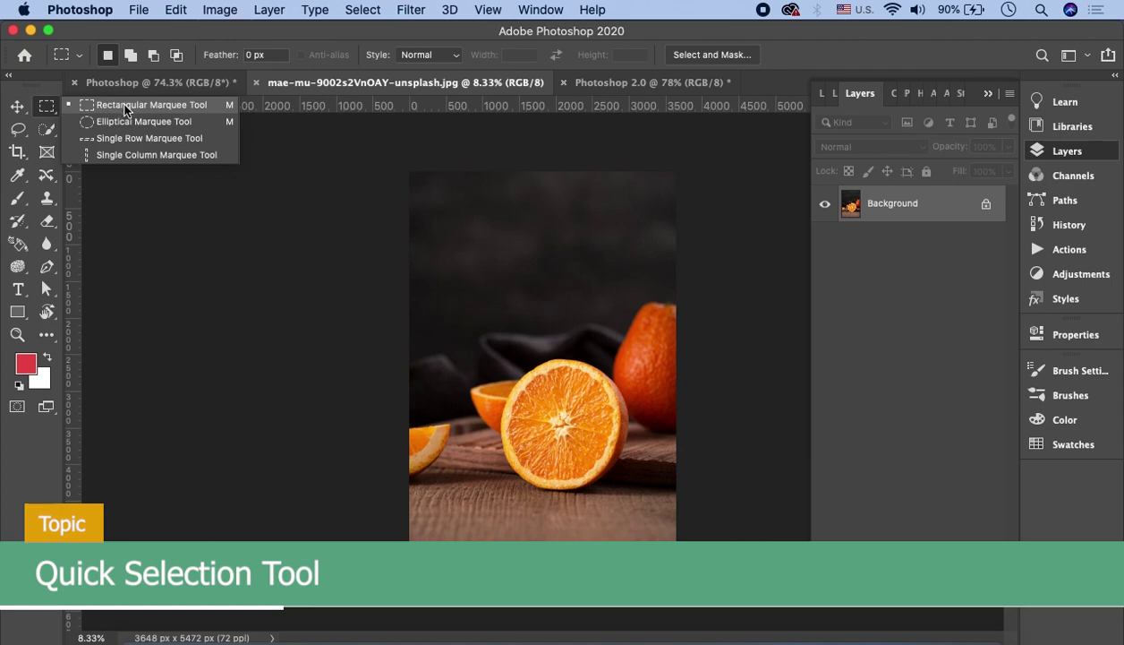
{"action": "left_click", "coordinate": [50, 108]}
{"action": "left_click", "coordinate": [49, 132]}
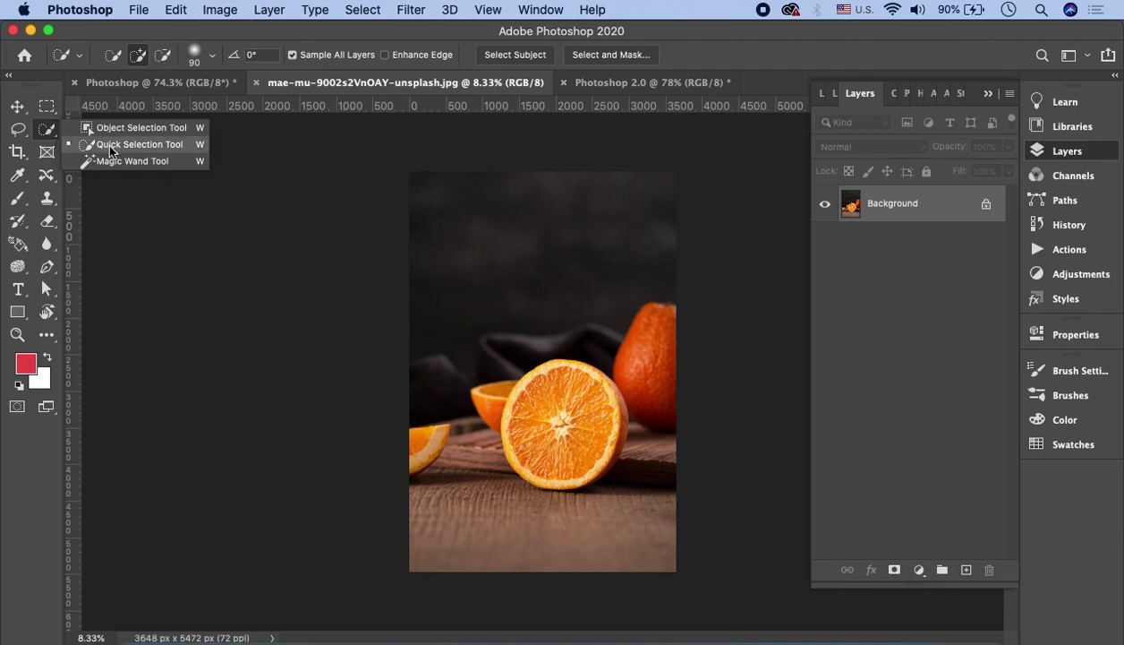
Pick the plain freehand Lasso from the lasso tool variants.
{"action": "left_click", "coordinate": [19, 130]}
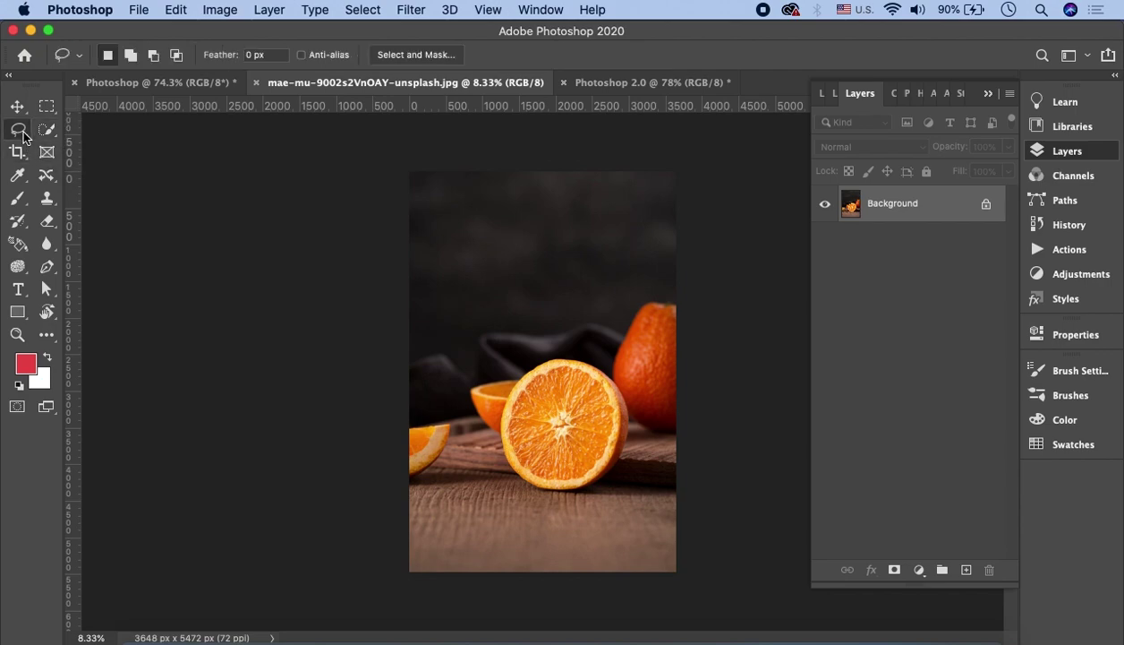
{"action": "right_click", "coordinate": [19, 130]}
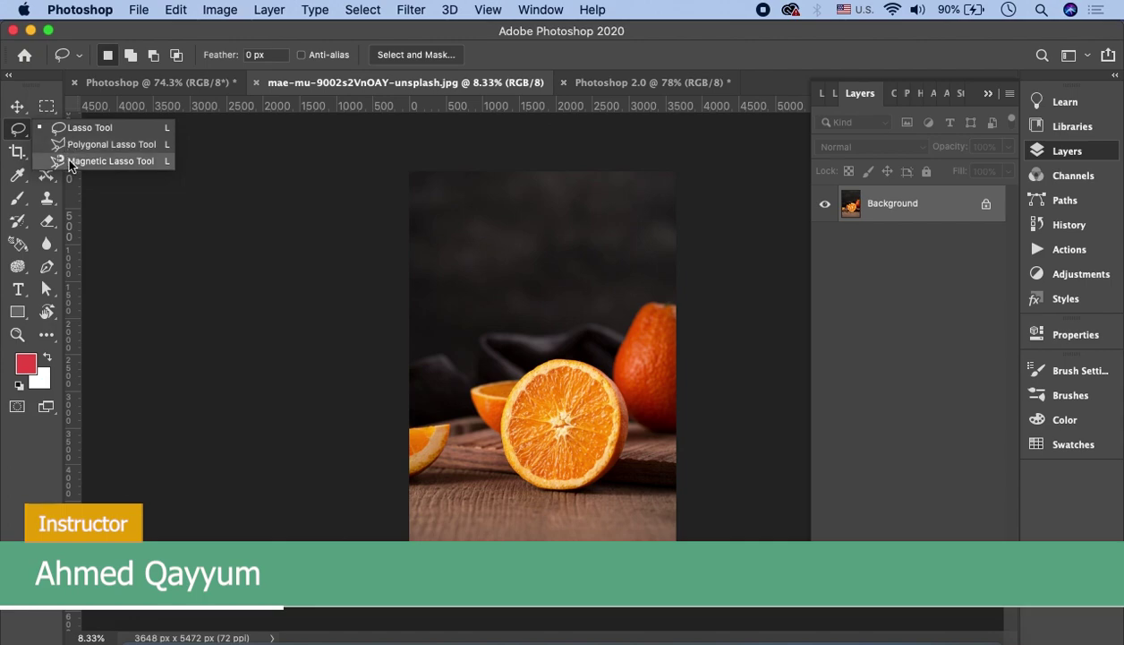
{"action": "left_click", "coordinate": [80, 128]}
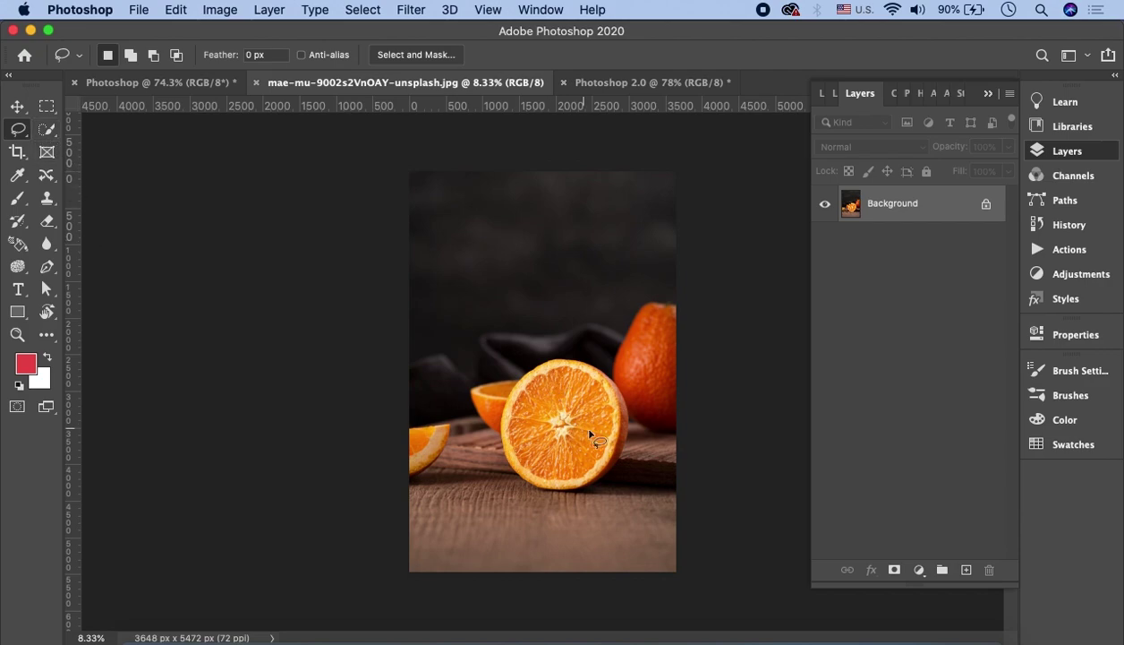
Zoom in on the cut orange half and switch to the Quick Selection tool.
{"action": "scroll", "coordinate": [602, 432], "scroll_direction": "up", "scroll_amount": 5}
{"action": "scroll", "coordinate": [573, 434], "scroll_direction": "up", "scroll_amount": 5}
{"action": "scroll", "coordinate": [555, 421], "scroll_direction": "down", "scroll_amount": 2}
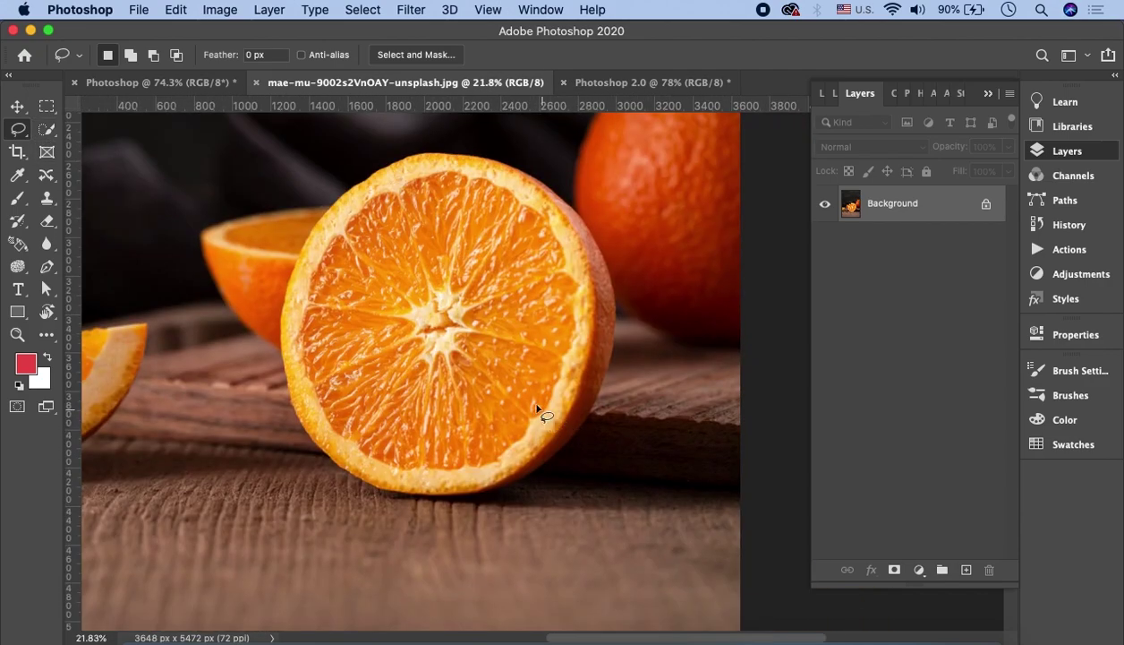
{"action": "scroll", "coordinate": [534, 409], "scroll_direction": "up", "scroll_amount": 3}
{"action": "scroll", "coordinate": [509, 367], "scroll_direction": "up", "scroll_amount": 3}
{"action": "scroll", "coordinate": [510, 367], "scroll_direction": "left", "scroll_amount": 3}
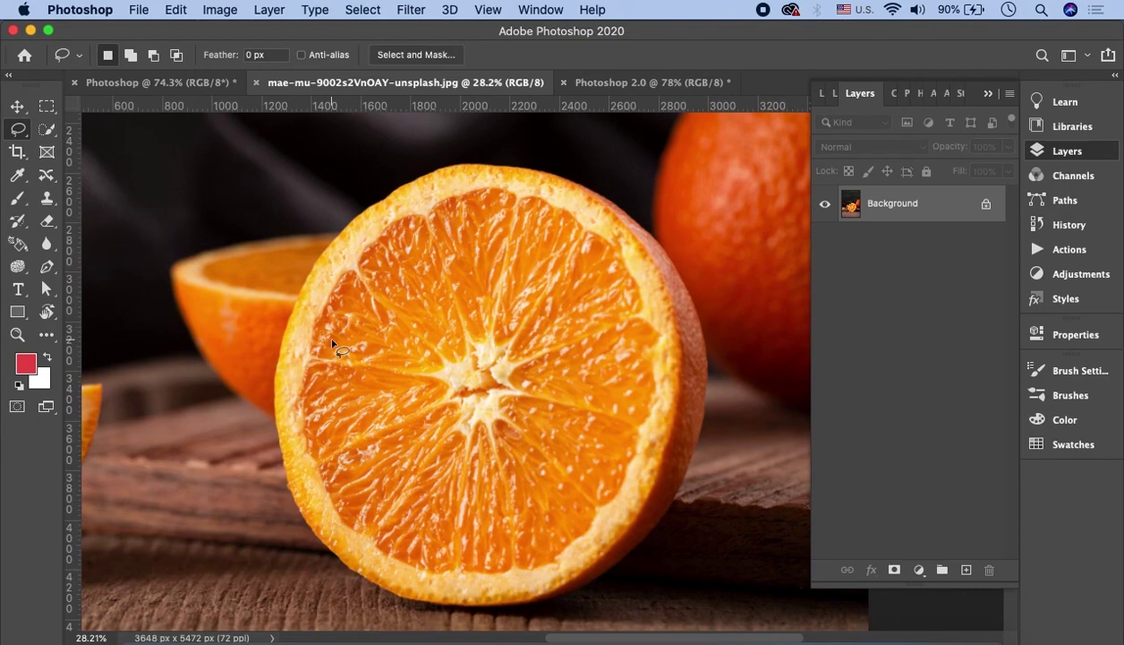
{"action": "left_click", "coordinate": [48, 129]}
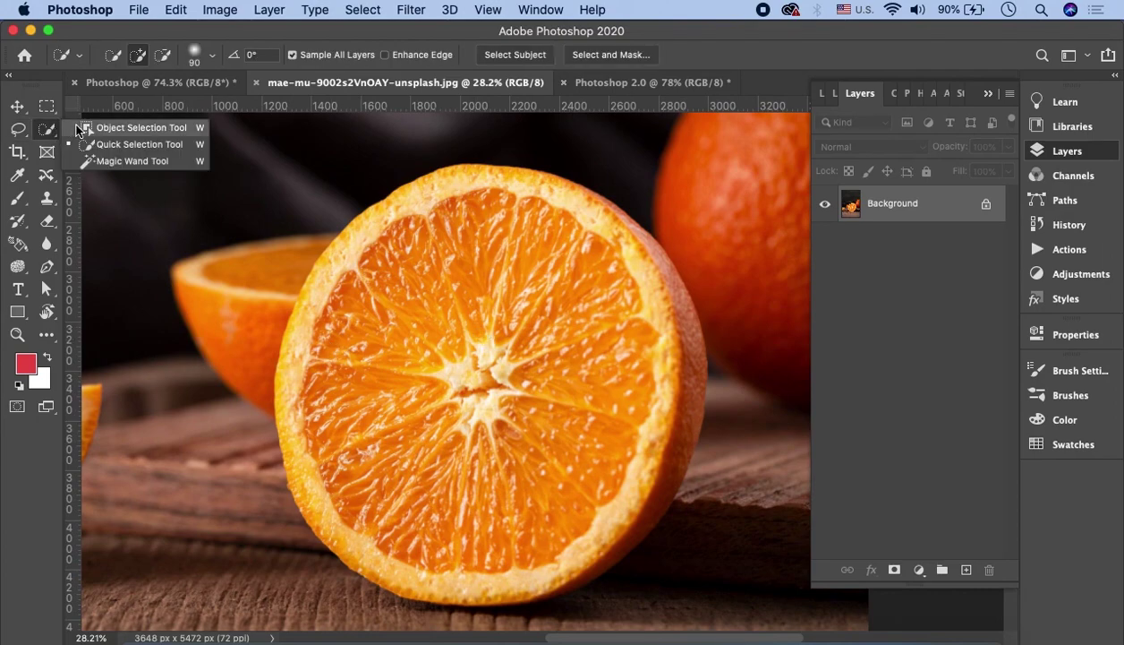
Keep Quick Selection active and enlarge its brush to 250 px.
{"action": "left_click", "coordinate": [83, 147]}
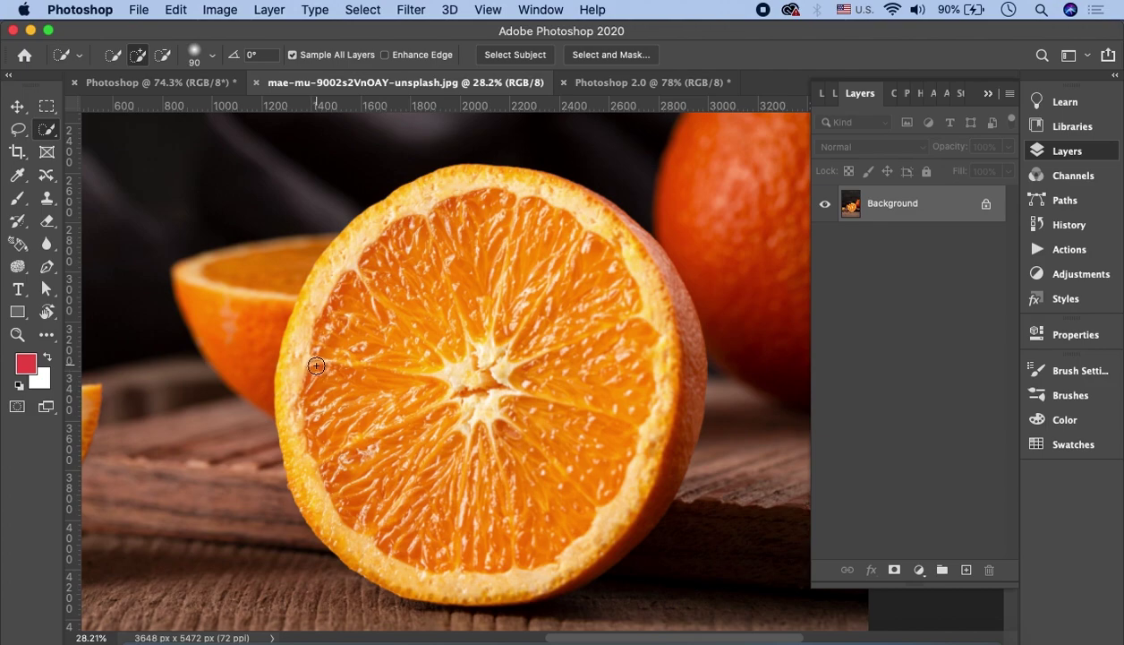
{"action": "key", "text": "bracketright"}
{"action": "key", "text": "bracketright"}
{"action": "key", "text": "bracketright"}
{"action": "key", "text": "bracketright"}
Paint Quick Selection over the orange's lower-left flesh, left rind, segment wedge and lower rind.
{"action": "scroll", "coordinate": [335, 381], "scroll_direction": "up", "scroll_amount": 2}
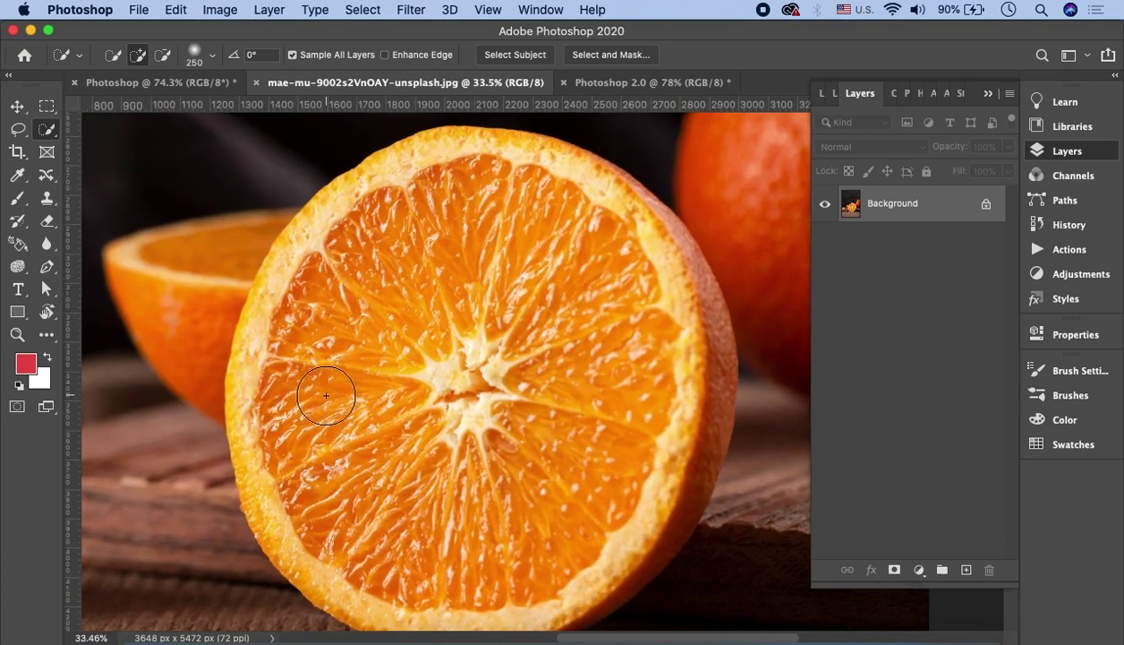
{"action": "scroll", "coordinate": [327, 389], "scroll_direction": "up", "scroll_amount": 2}
{"action": "scroll", "coordinate": [318, 396], "scroll_direction": "down", "scroll_amount": 2}
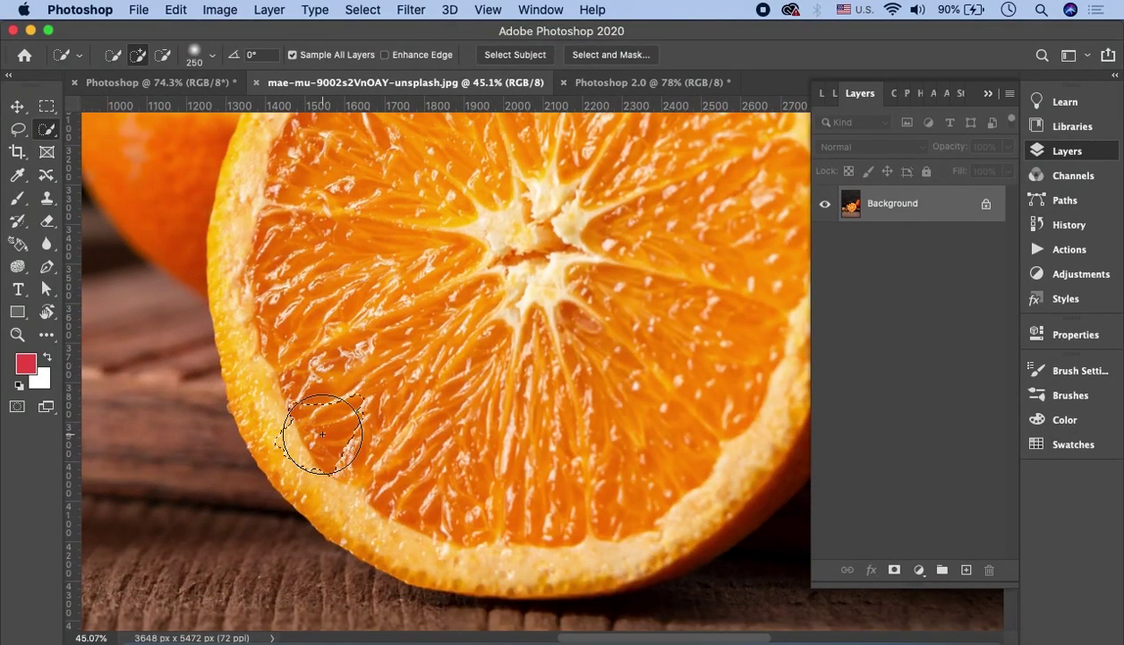
{"action": "left_click_drag", "start_coordinate": [322, 434], "coordinate": [376, 426]}
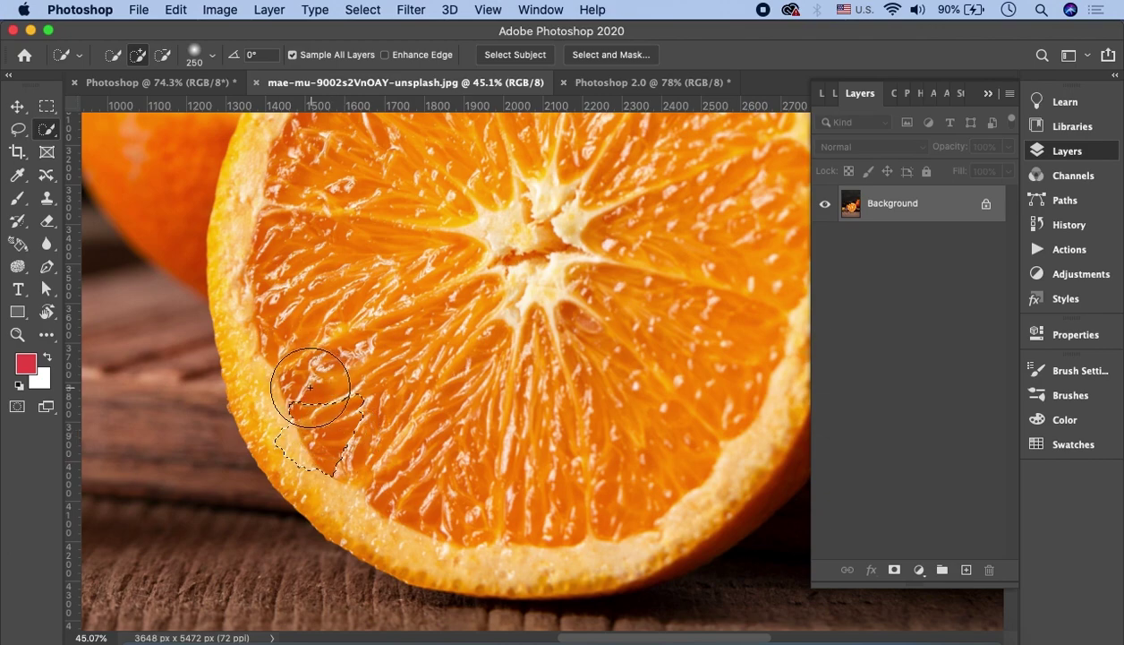
{"action": "mouse_move", "coordinate": [310, 387]}
{"action": "left_mouse_down"}
{"action": "mouse_move", "coordinate": [312, 282]}
{"action": "mouse_move", "coordinate": [342, 382]}
{"action": "left_mouse_up"}
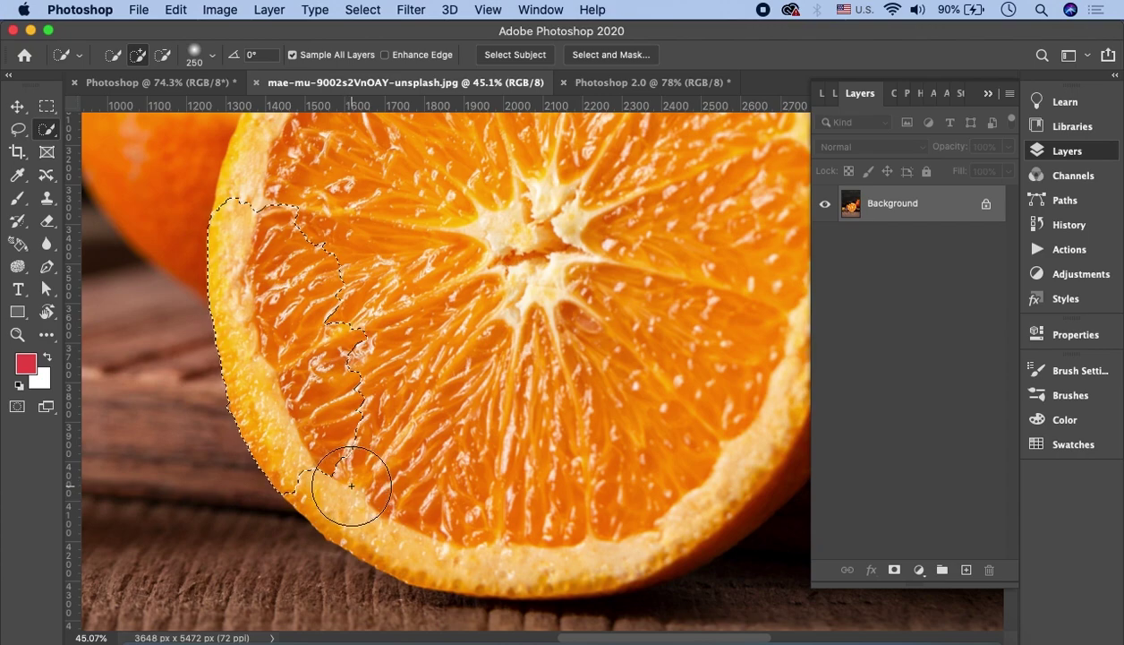
{"action": "left_click_drag", "start_coordinate": [351, 486], "coordinate": [558, 534]}
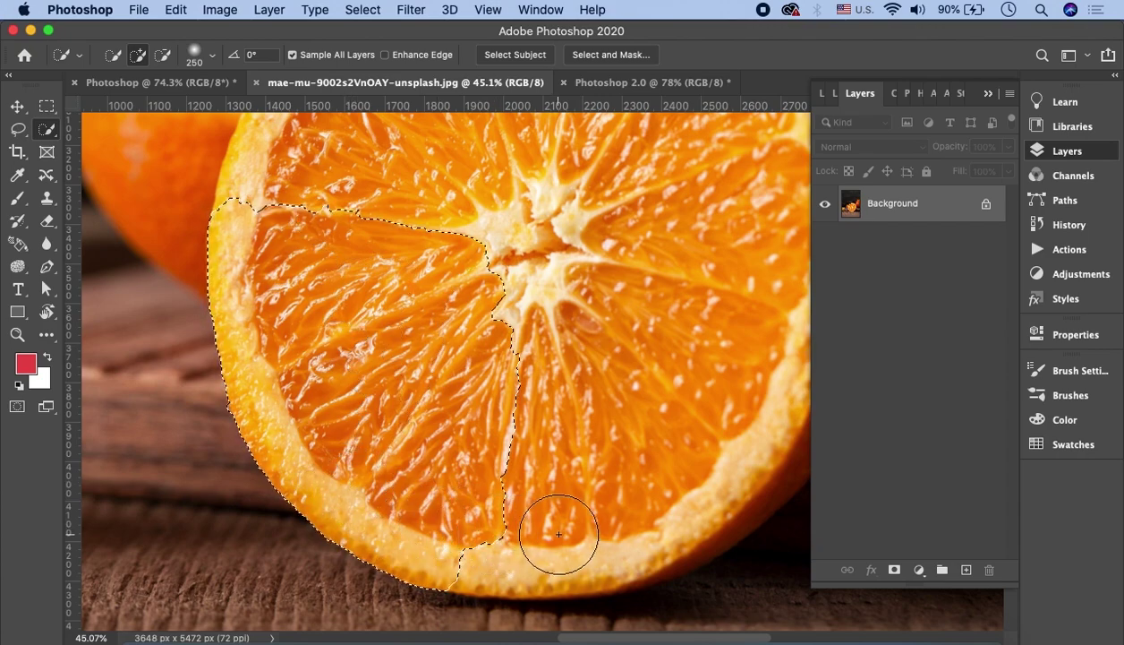
{"action": "mouse_move", "coordinate": [559, 534]}
{"action": "left_mouse_down"}
{"action": "mouse_move", "coordinate": [702, 502]}
{"action": "mouse_move", "coordinate": [657, 532]}
{"action": "left_mouse_up"}
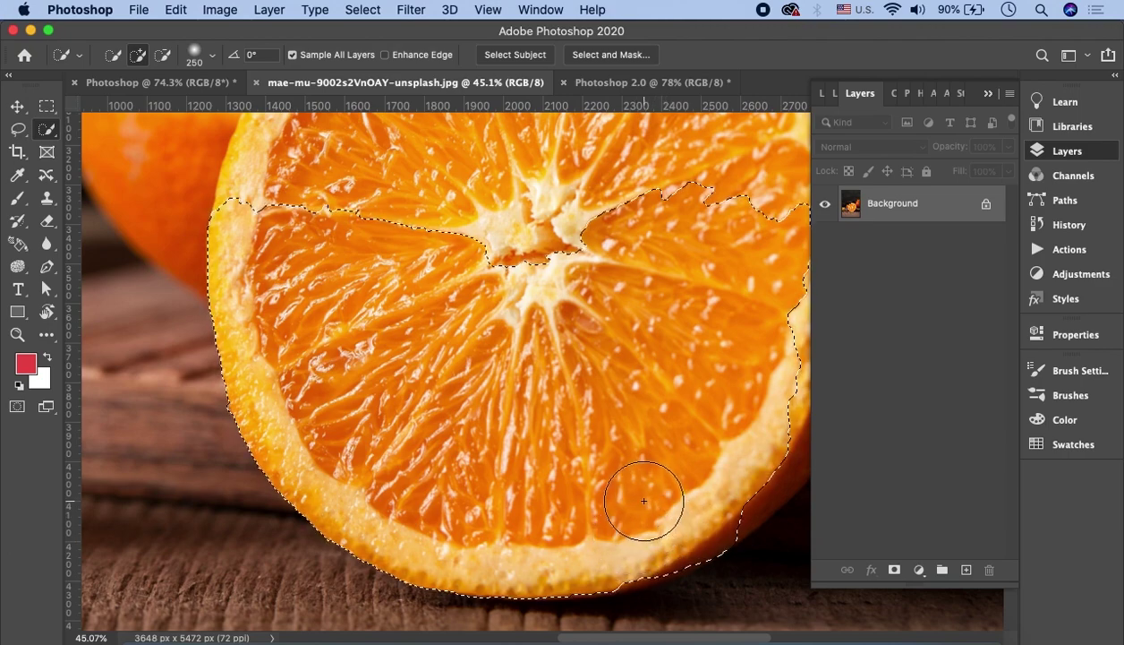
{"action": "scroll", "coordinate": [618, 488], "scroll_direction": "right", "scroll_amount": 4}
{"action": "scroll", "coordinate": [618, 488], "scroll_direction": "down", "scroll_amount": 1}
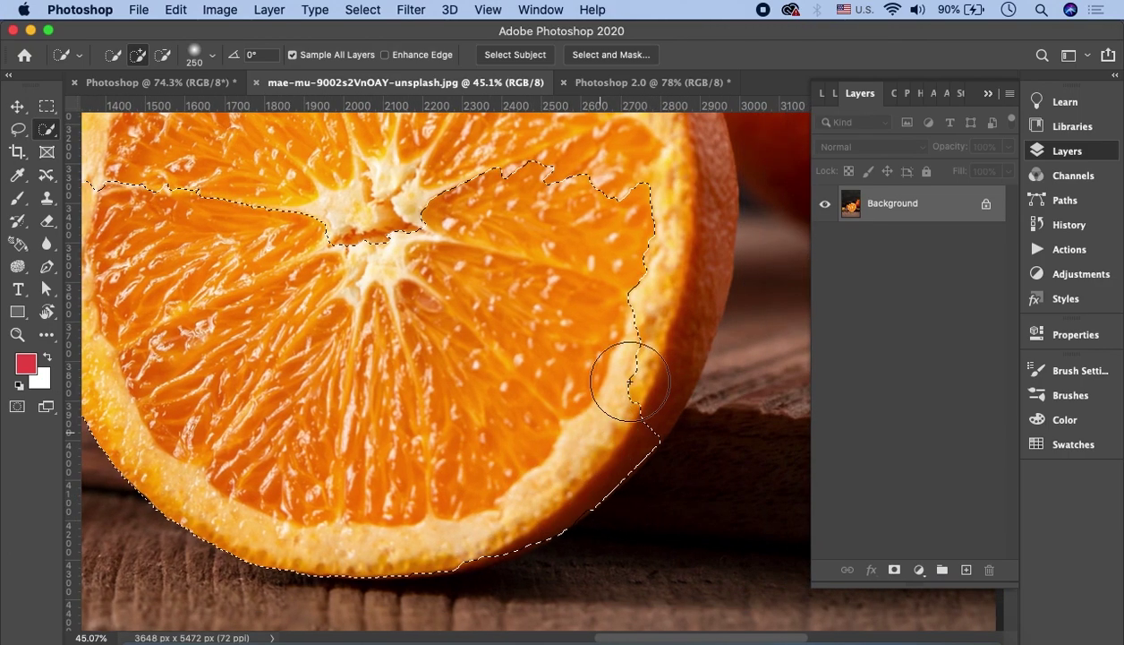
Add the right-side rind and the upper rind to the quick selection.
{"action": "left_click_drag", "start_coordinate": [630, 381], "coordinate": [645, 506]}
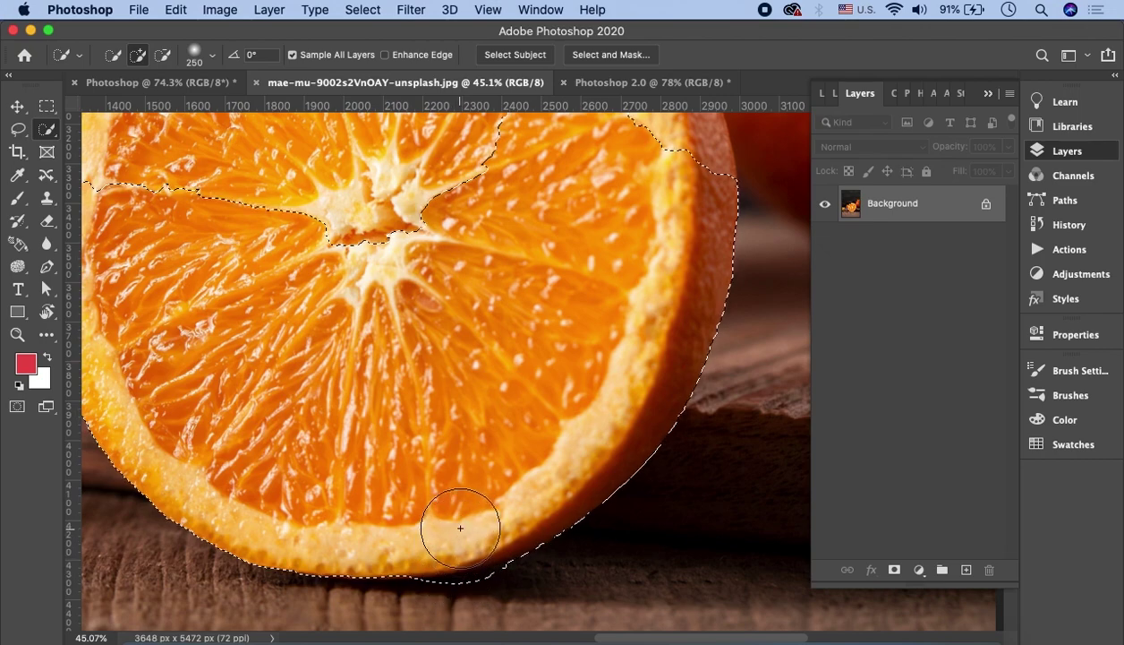
{"action": "scroll", "coordinate": [460, 528], "scroll_direction": "up", "scroll_amount": 6}
{"action": "scroll", "coordinate": [501, 484], "scroll_direction": "up", "scroll_amount": 3}
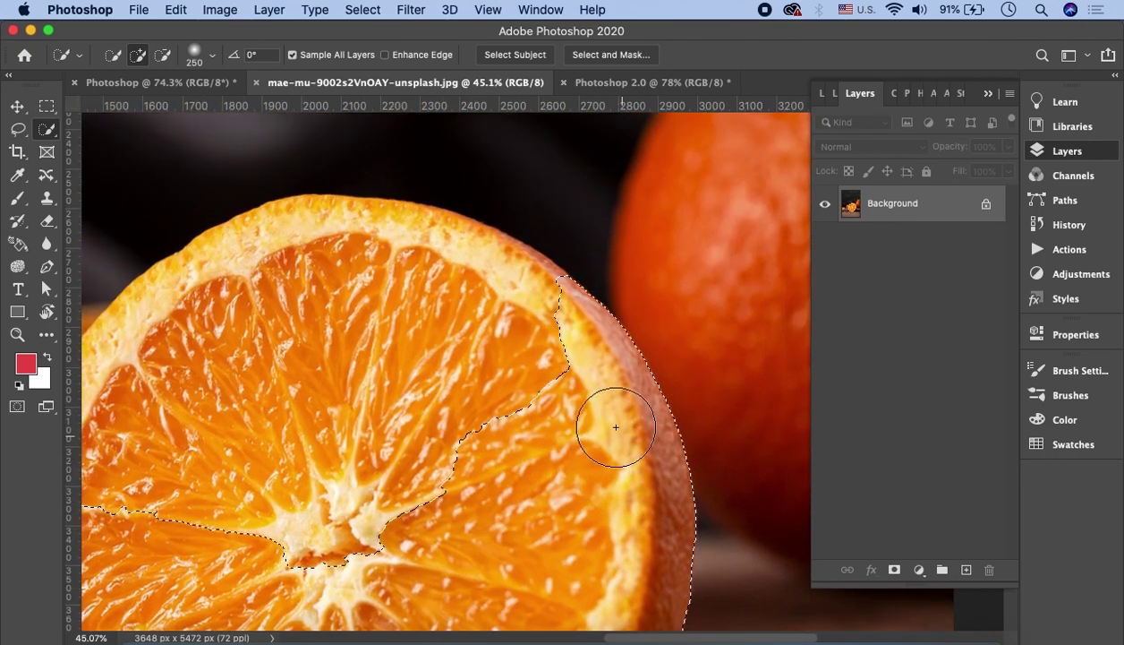
{"action": "mouse_move", "coordinate": [504, 284]}
{"action": "left_mouse_down"}
{"action": "mouse_move", "coordinate": [427, 266]}
{"action": "mouse_move", "coordinate": [345, 267]}
{"action": "mouse_move", "coordinate": [301, 238]}
{"action": "left_mouse_up"}
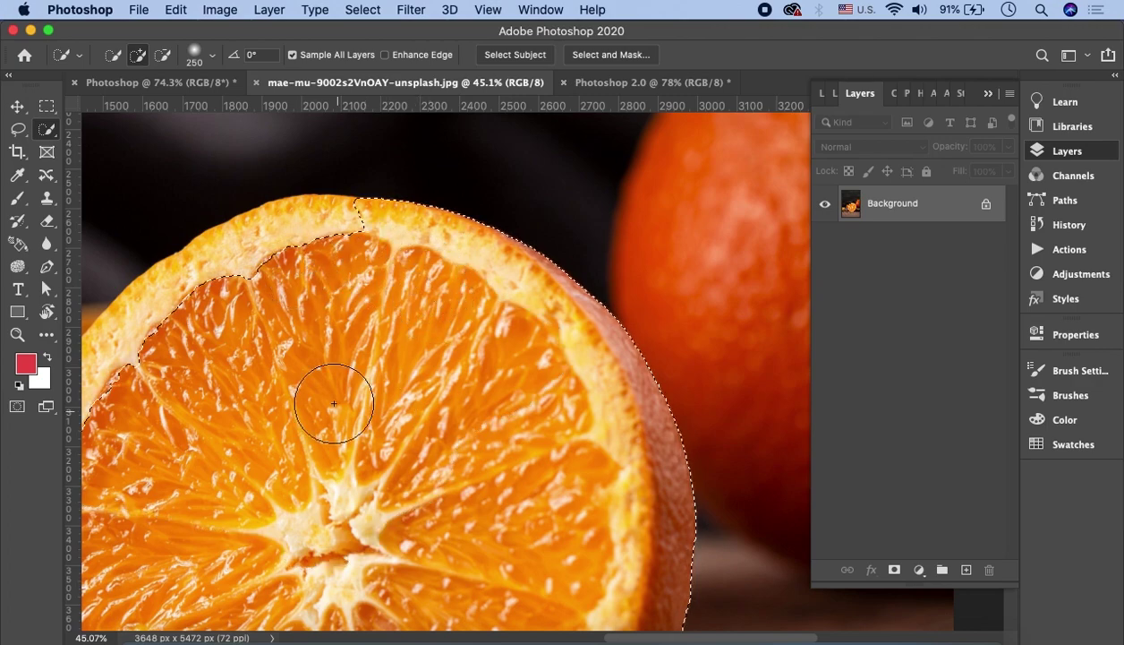
Zoom to the orange's bottom edge and hold Alt for Subtract mode.
{"action": "scroll", "coordinate": [333, 404], "scroll_direction": "left", "scroll_amount": 5}
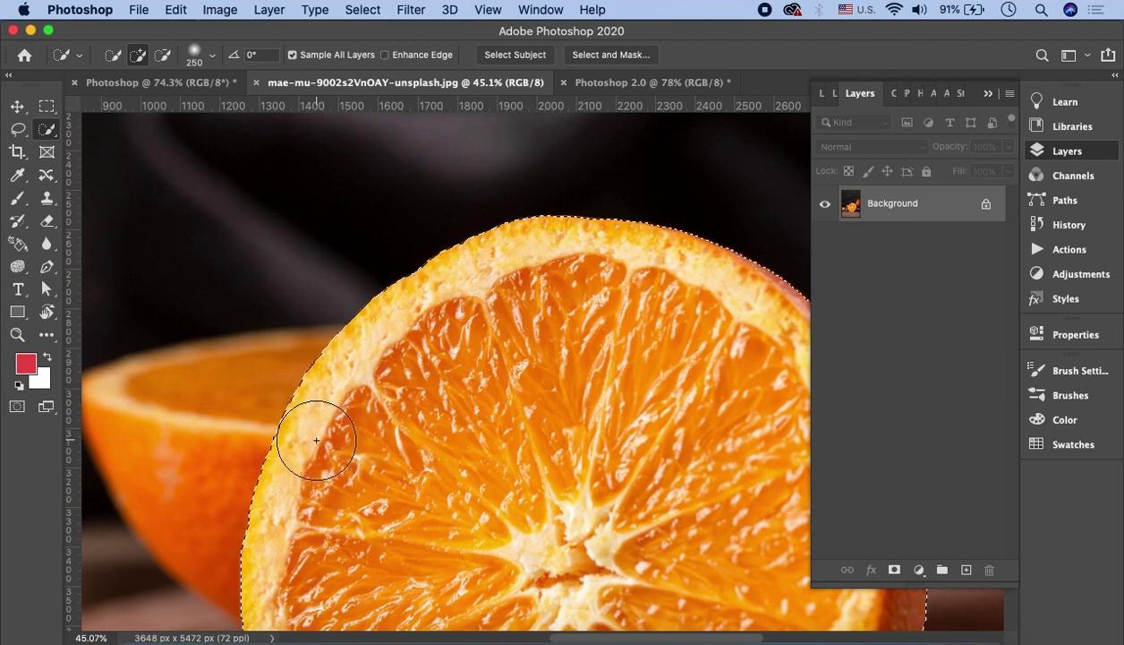
{"action": "scroll", "coordinate": [532, 306], "scroll_direction": "down", "scroll_amount": 5}
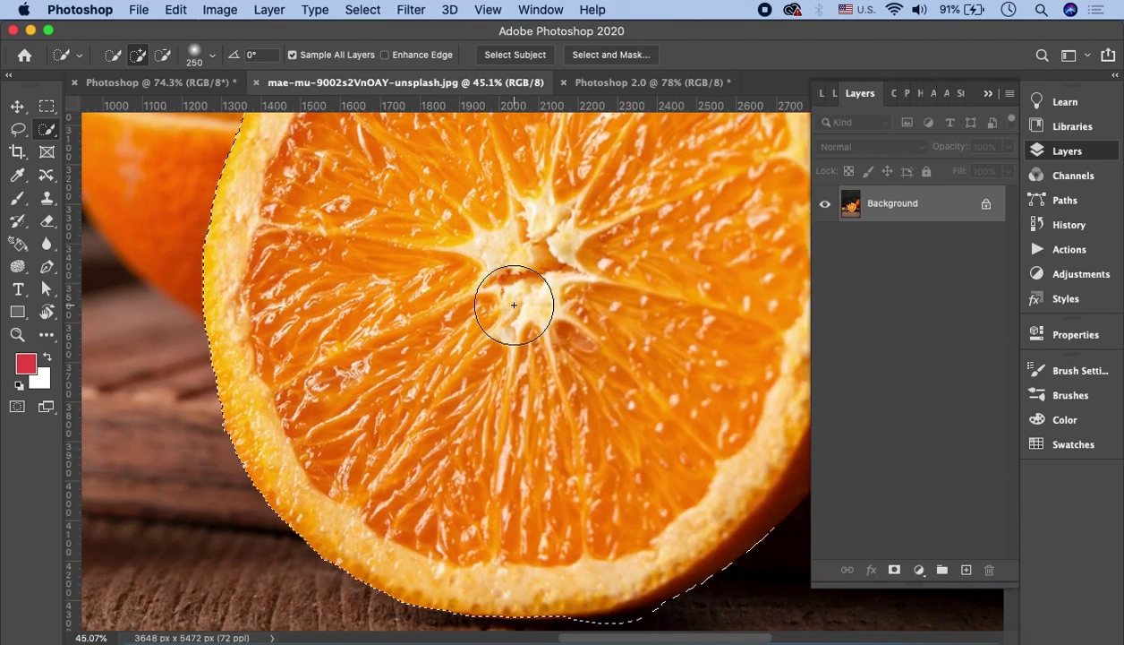
{"action": "scroll", "coordinate": [514, 304], "scroll_direction": "down", "scroll_amount": 3}
{"action": "scroll", "coordinate": [385, 475], "scroll_direction": "up", "scroll_amount": 3}
{"action": "scroll", "coordinate": [371, 487], "scroll_direction": "down", "scroll_amount": 3}
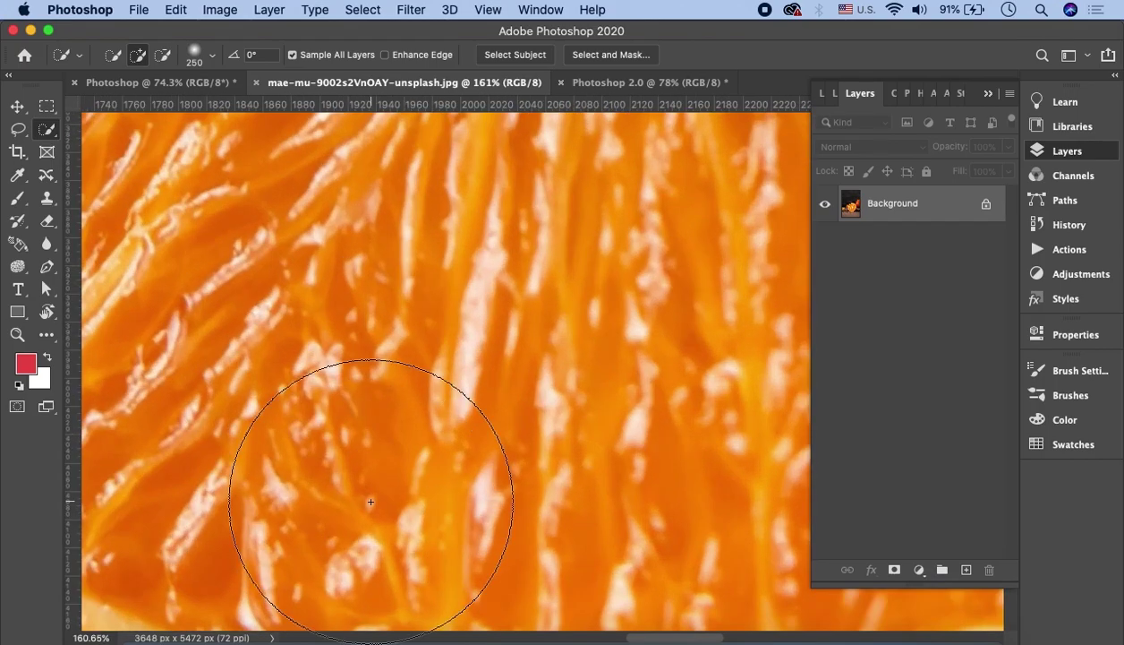
{"action": "scroll", "coordinate": [372, 479], "scroll_direction": "down", "scroll_amount": 3}
{"action": "scroll", "coordinate": [375, 474], "scroll_direction": "up", "scroll_amount": 1}
{"action": "scroll", "coordinate": [375, 473], "scroll_direction": "up", "scroll_amount": 1}
{"action": "scroll", "coordinate": [375, 473], "scroll_direction": "up", "scroll_amount": 2}
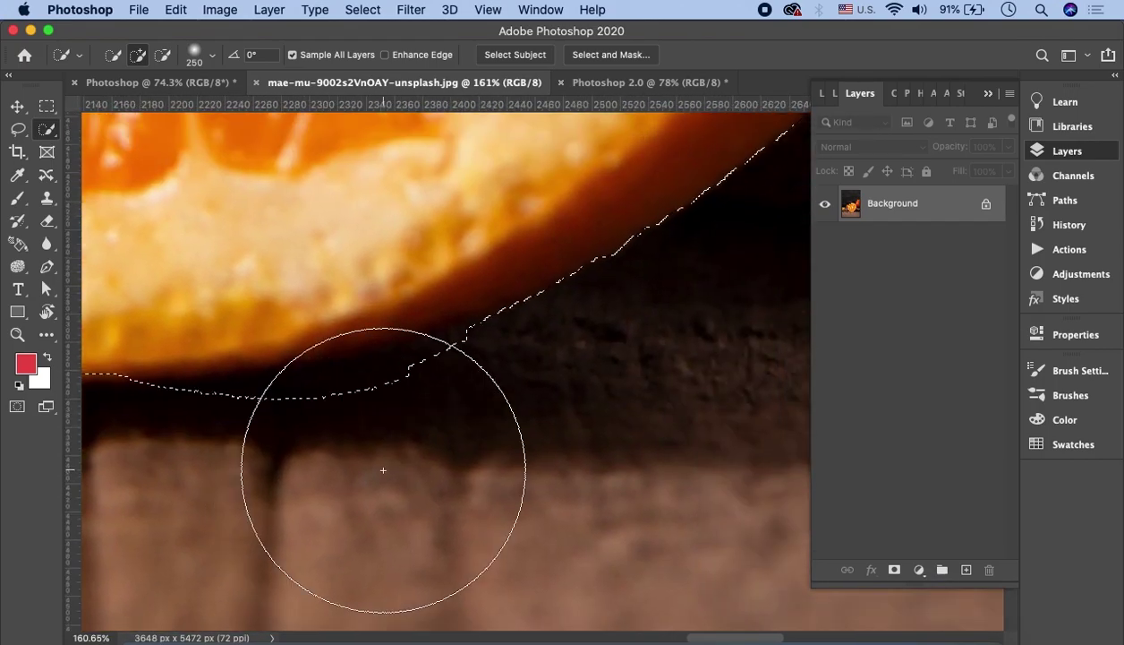
{"action": "scroll", "coordinate": [421, 456], "scroll_direction": "down", "scroll_amount": 1}
{"action": "scroll", "coordinate": [452, 461], "scroll_direction": "down", "scroll_amount": 2}
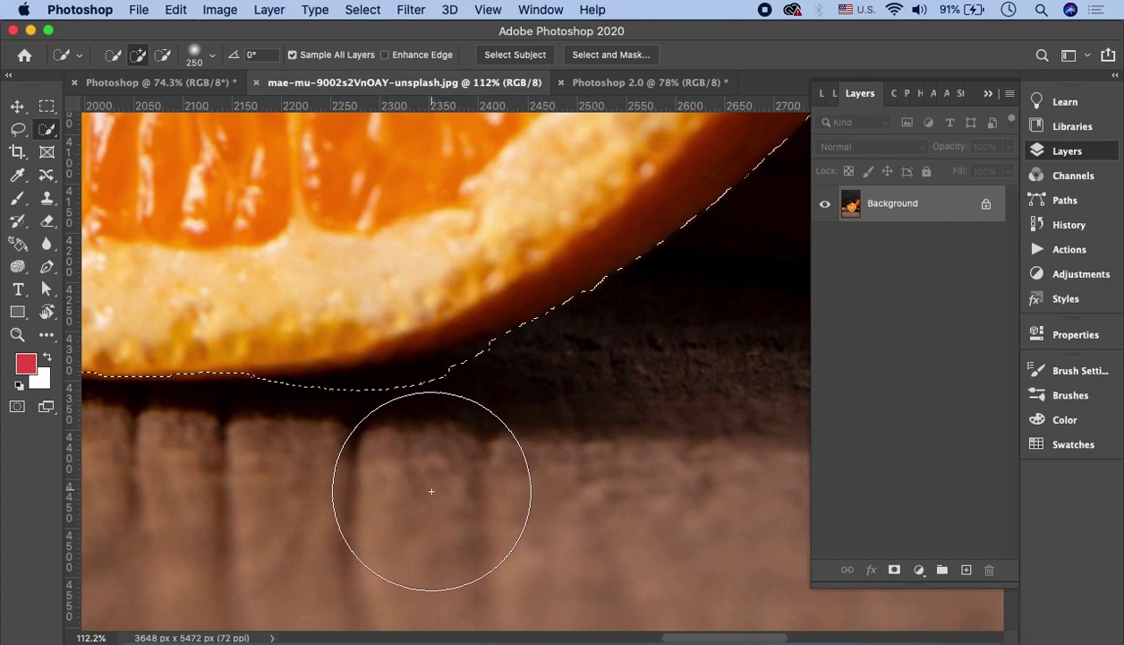
{"action": "key", "text": "alt"}
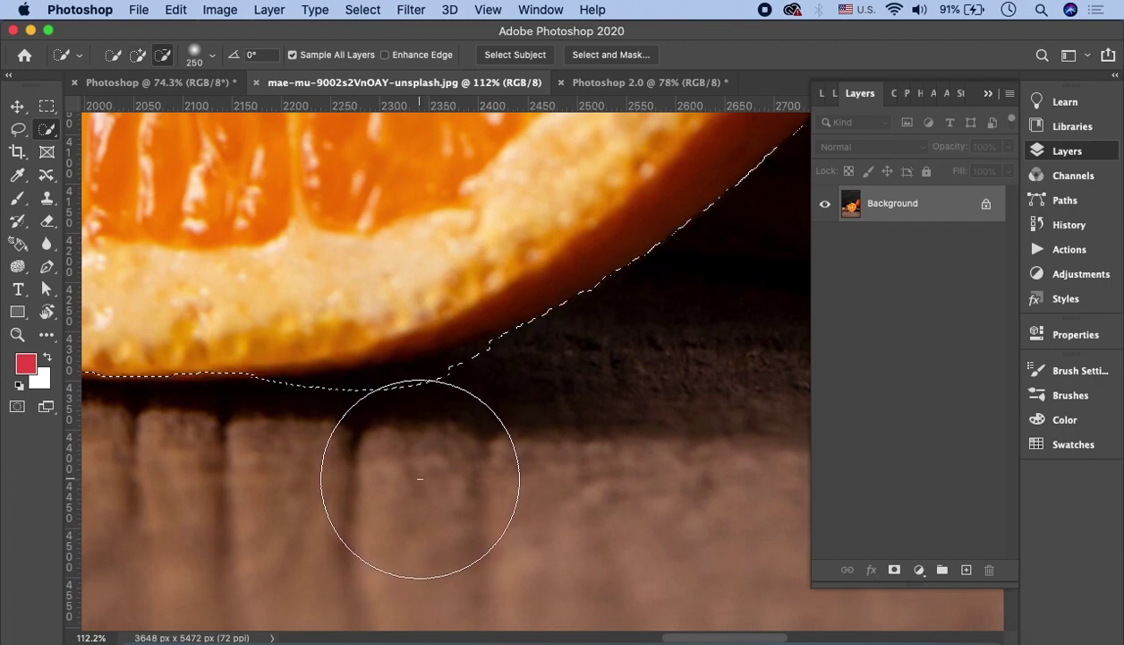
Subtract the shadow band below the orange, then cut a small edge dip with a 50 px brush.
{"action": "left_click", "coordinate": [420, 470], "text": "alt"}
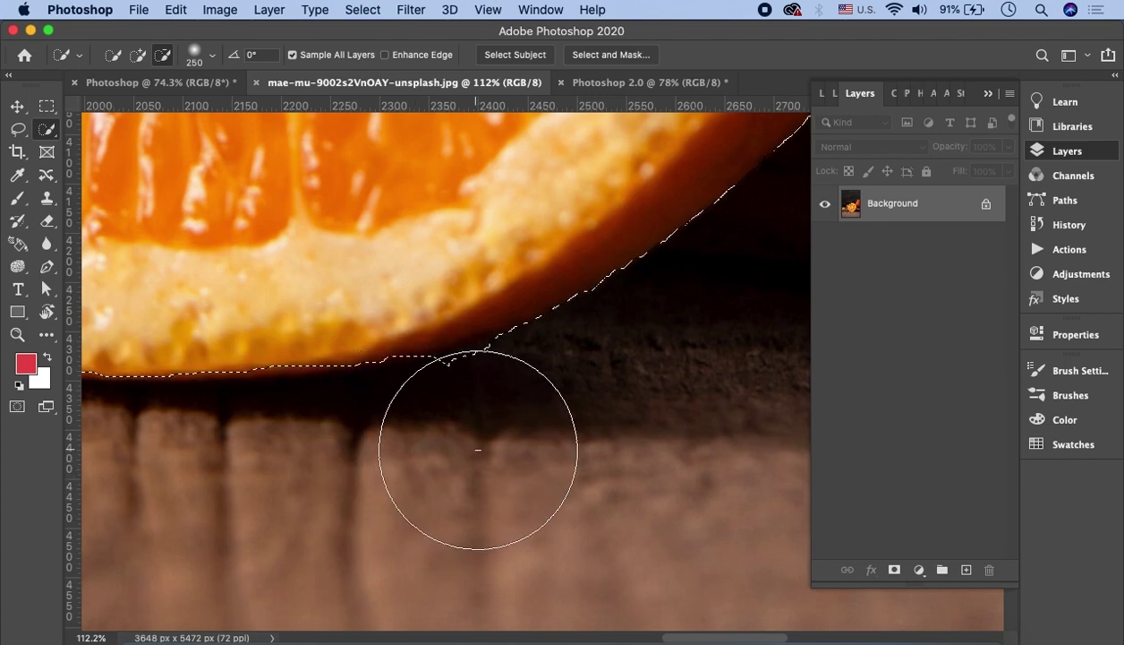
{"action": "key", "text": "bracketleft"}
{"action": "key", "text": "bracketleft"}
{"action": "key", "text": "bracketleft"}
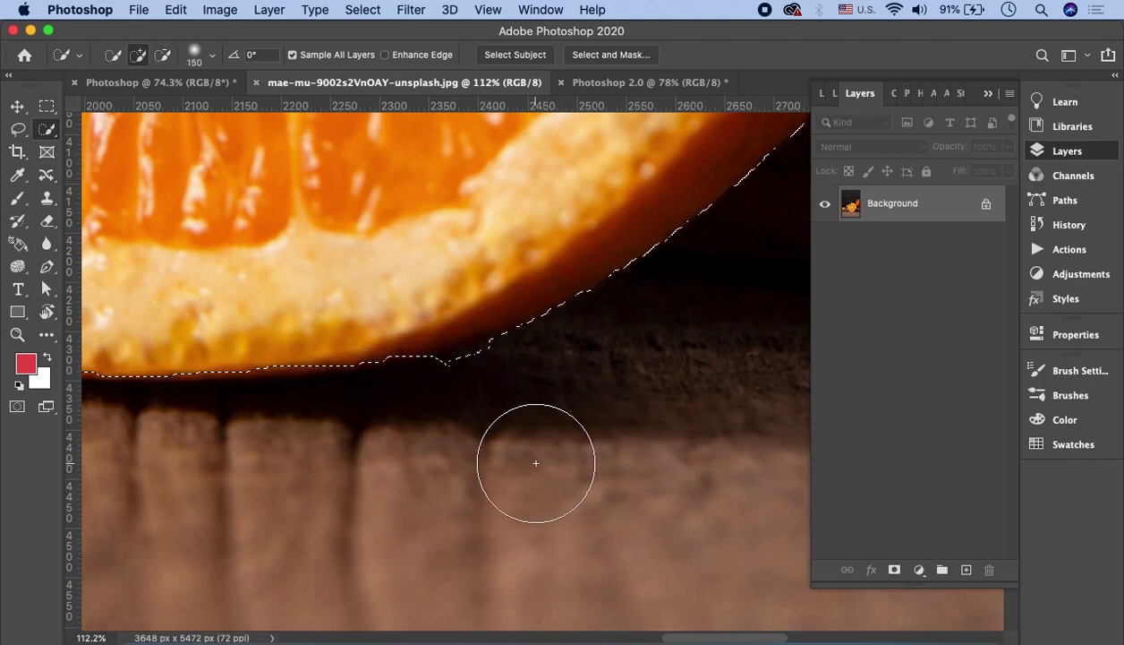
{"action": "key", "text": "bracketleft"}
{"action": "key", "text": "bracketleft"}
{"action": "left_click", "coordinate": [457, 380], "text": "alt"}
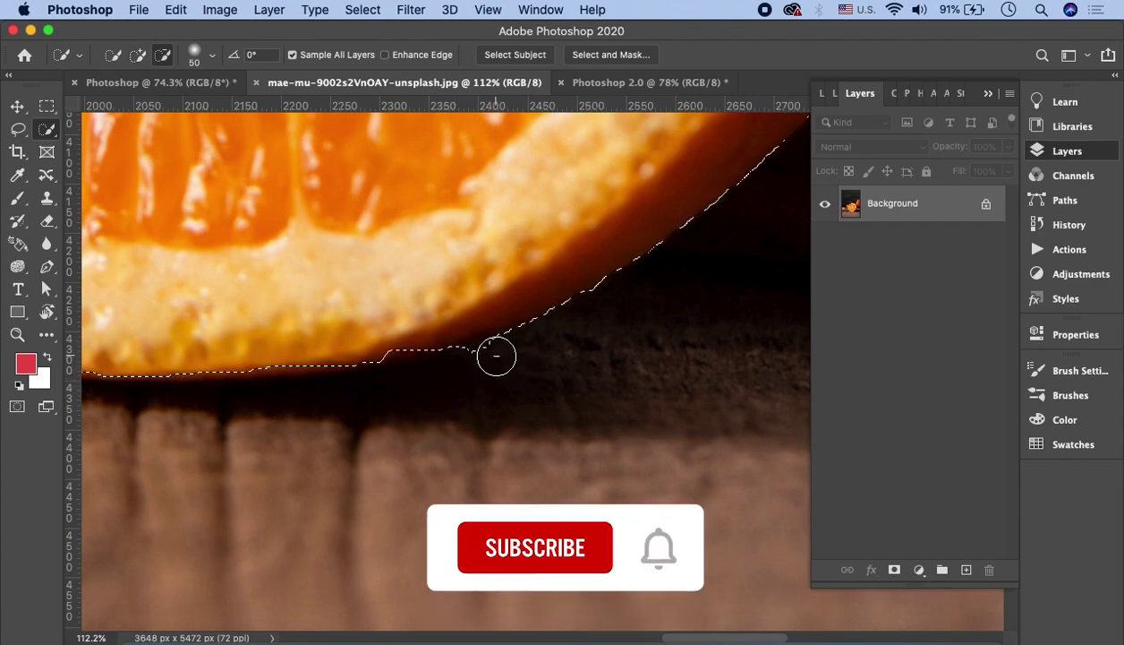
{"action": "scroll", "coordinate": [514, 345], "scroll_direction": "right", "scroll_amount": 3}
{"action": "scroll", "coordinate": [513, 346], "scroll_direction": "up", "scroll_amount": 2}
{"action": "scroll", "coordinate": [514, 346], "scroll_direction": "left", "scroll_amount": 2}
{"action": "scroll", "coordinate": [474, 421], "scroll_direction": "up", "scroll_amount": 2}
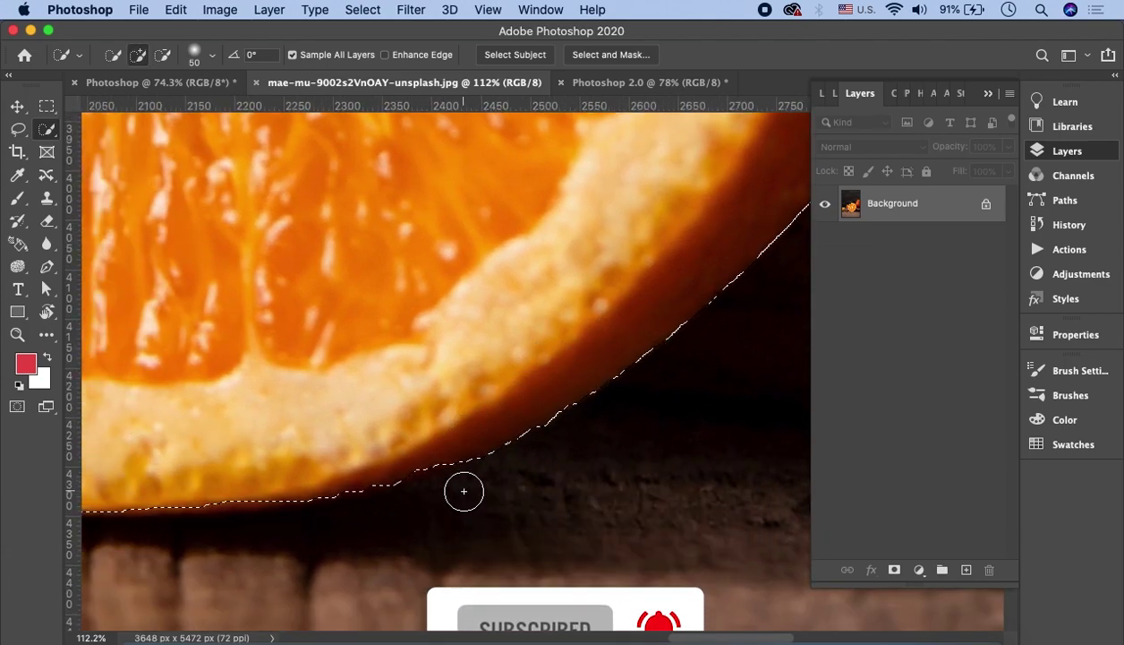
{"action": "scroll", "coordinate": [462, 483], "scroll_direction": "left", "scroll_amount": 2}
{"action": "scroll", "coordinate": [462, 484], "scroll_direction": "down", "scroll_amount": 1}
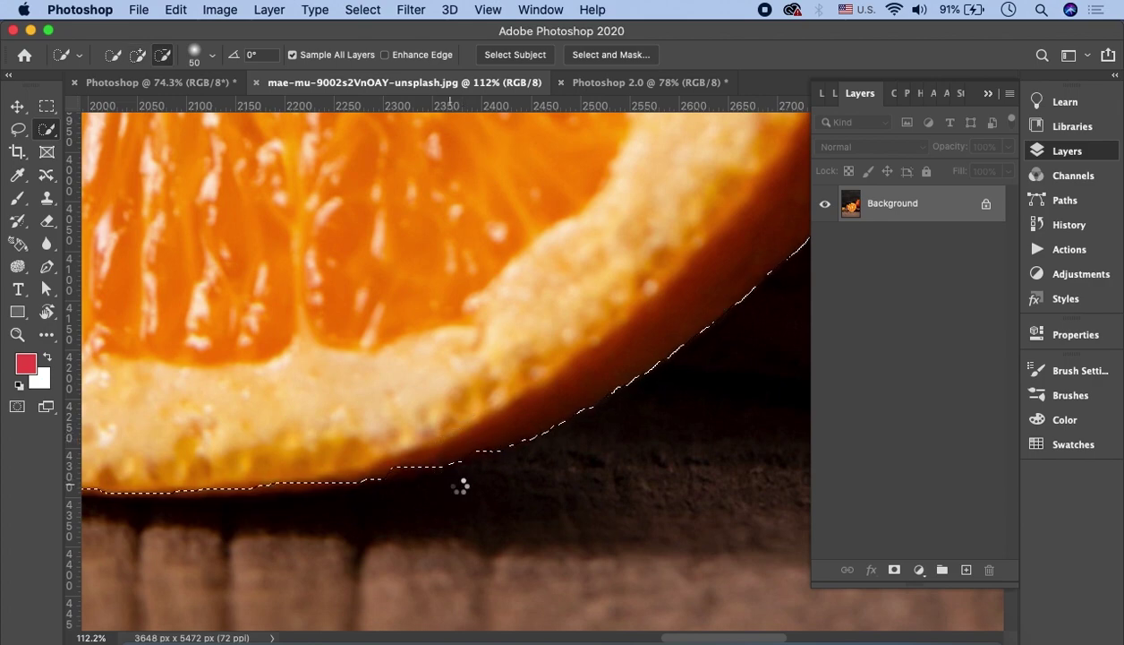
{"action": "scroll", "coordinate": [439, 440], "scroll_direction": "left", "scroll_amount": 3}
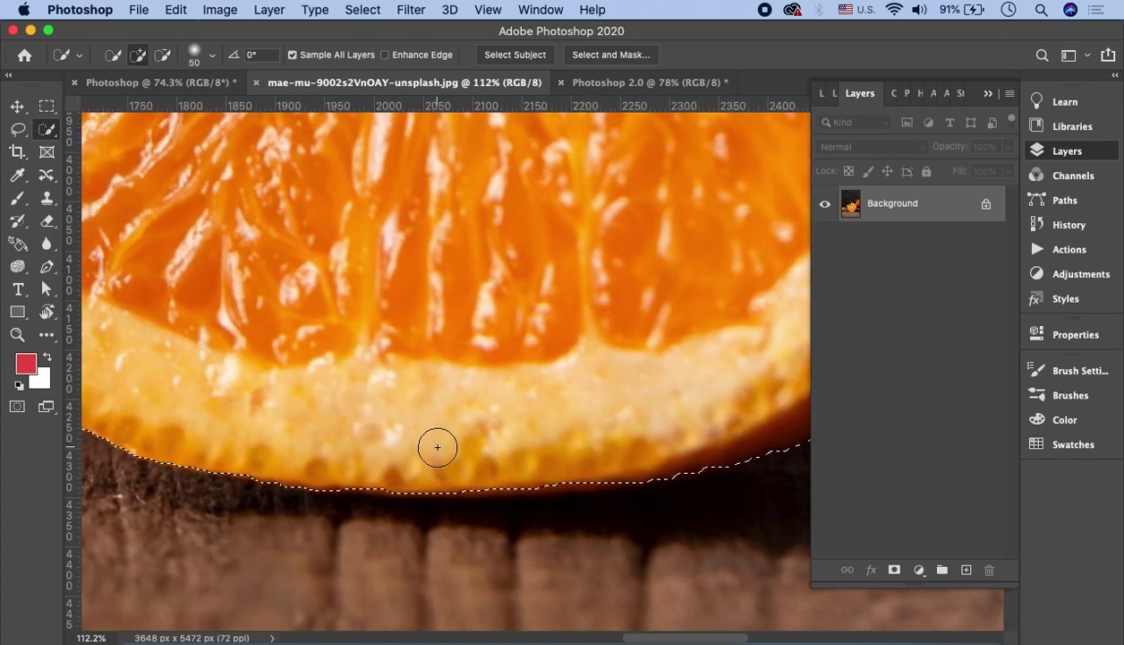
Alt-click along the lower rind to smooth the stepped selection edge.
{"action": "scroll", "coordinate": [440, 440], "scroll_direction": "left", "scroll_amount": 10}
{"action": "scroll", "coordinate": [439, 443], "scroll_direction": "left", "scroll_amount": 5}
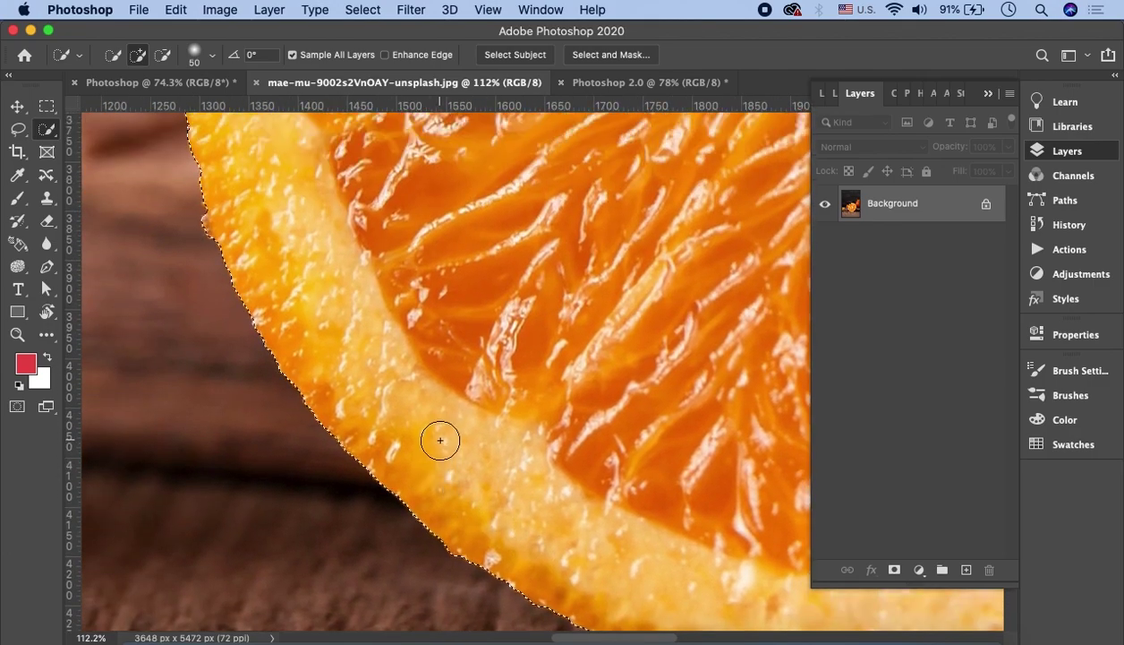
{"action": "scroll", "coordinate": [439, 442], "scroll_direction": "down", "scroll_amount": 5}
{"action": "scroll", "coordinate": [440, 441], "scroll_direction": "right", "scroll_amount": 5}
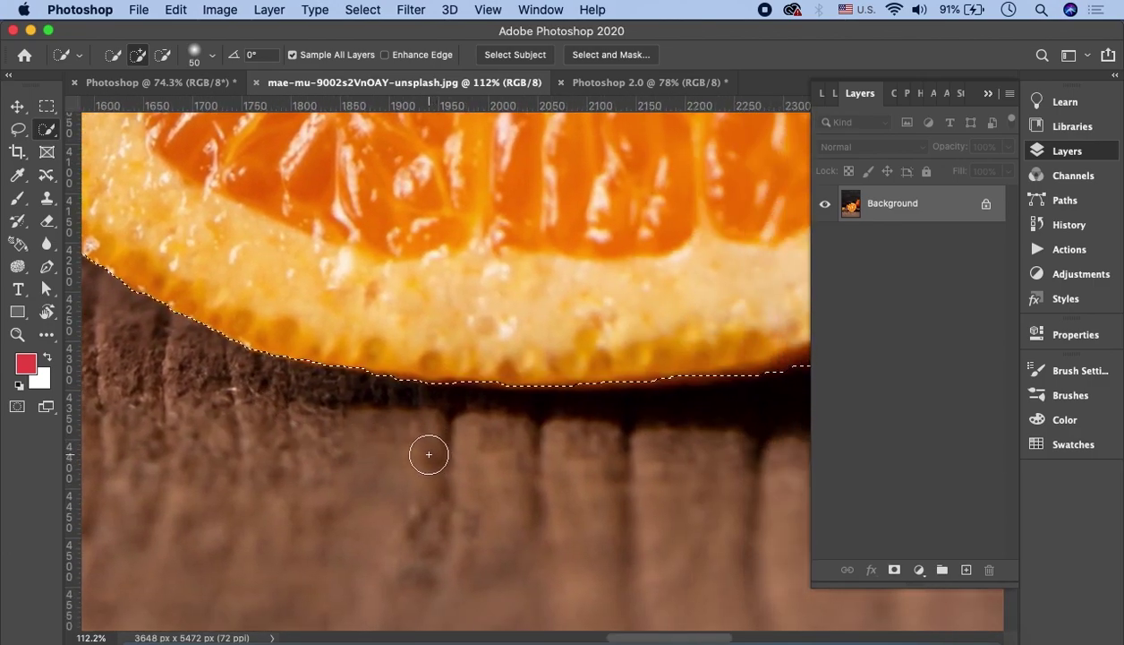
{"action": "scroll", "coordinate": [439, 441], "scroll_direction": "right", "scroll_amount": 5}
{"action": "scroll", "coordinate": [513, 443], "scroll_direction": "up", "scroll_amount": 3}
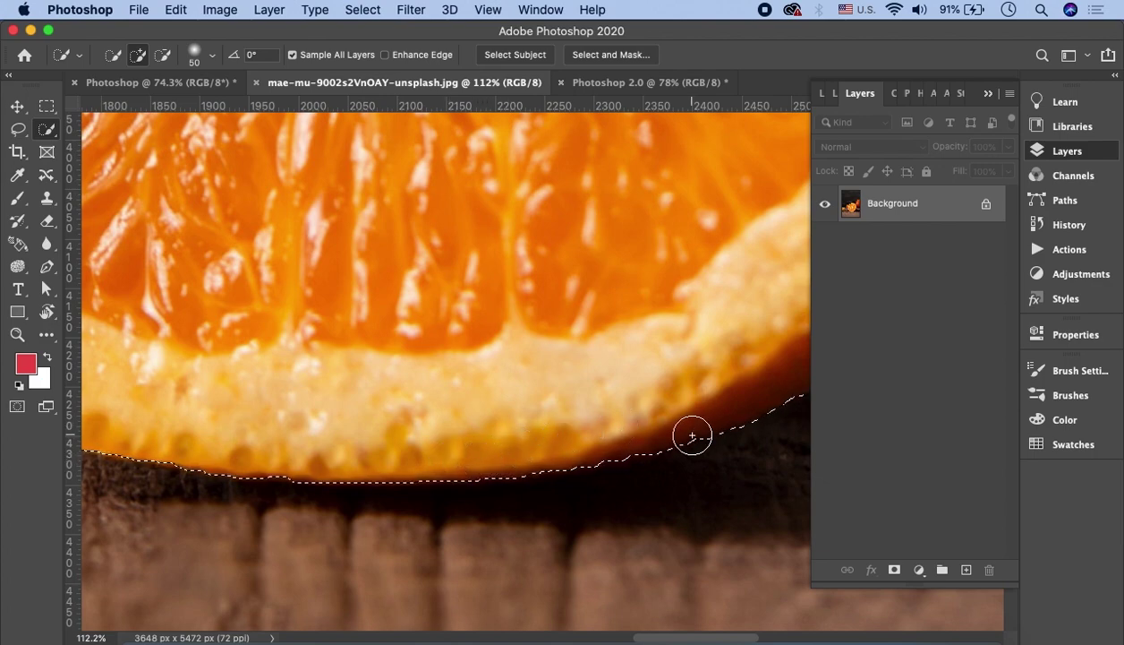
{"action": "scroll", "coordinate": [656, 429], "scroll_direction": "right", "scroll_amount": 5}
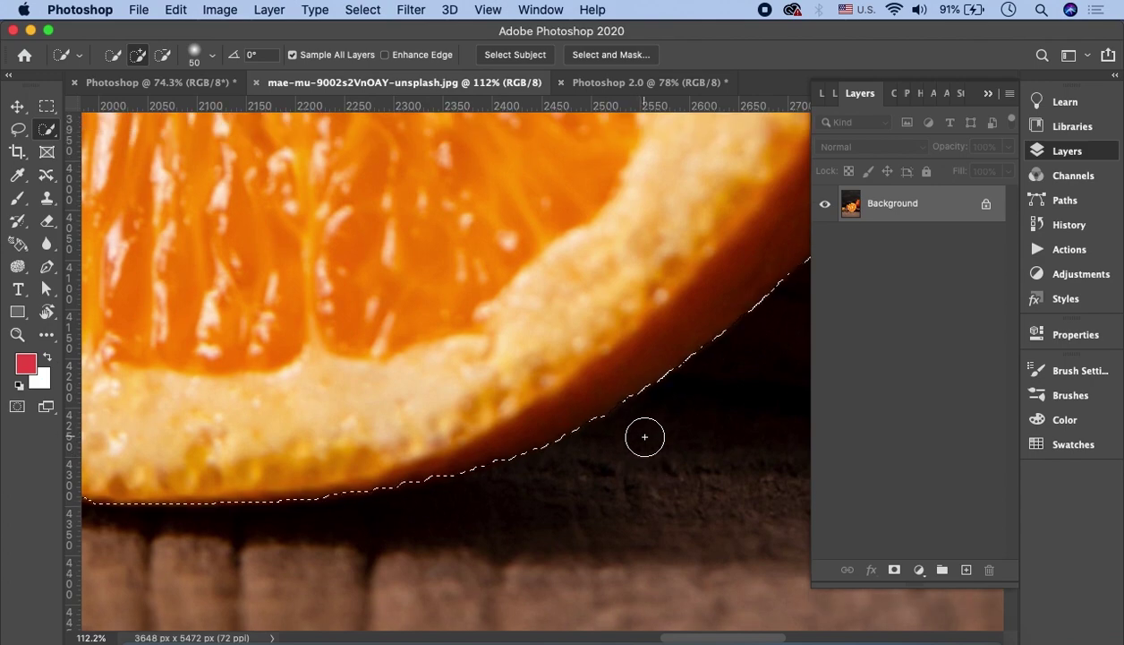
{"action": "key", "text": "alt"}
{"action": "left_click", "coordinate": [520, 483], "text": "alt"}
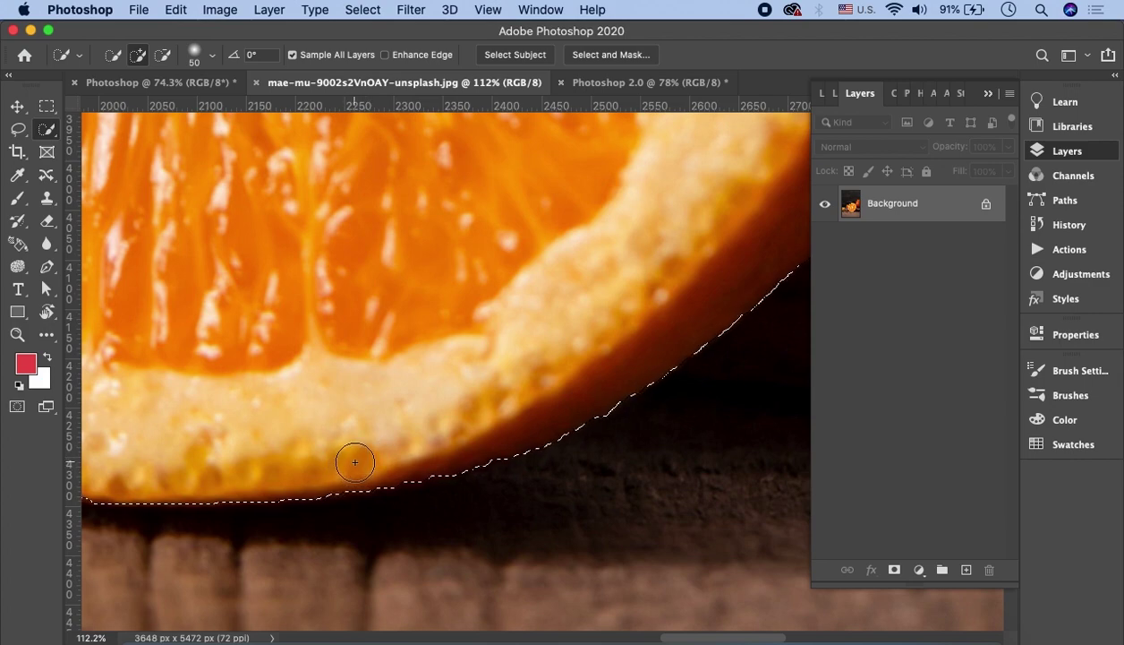
Pan around the whole orange slice to check the finished selection.
{"action": "scroll", "coordinate": [471, 427], "scroll_direction": "right", "scroll_amount": 3}
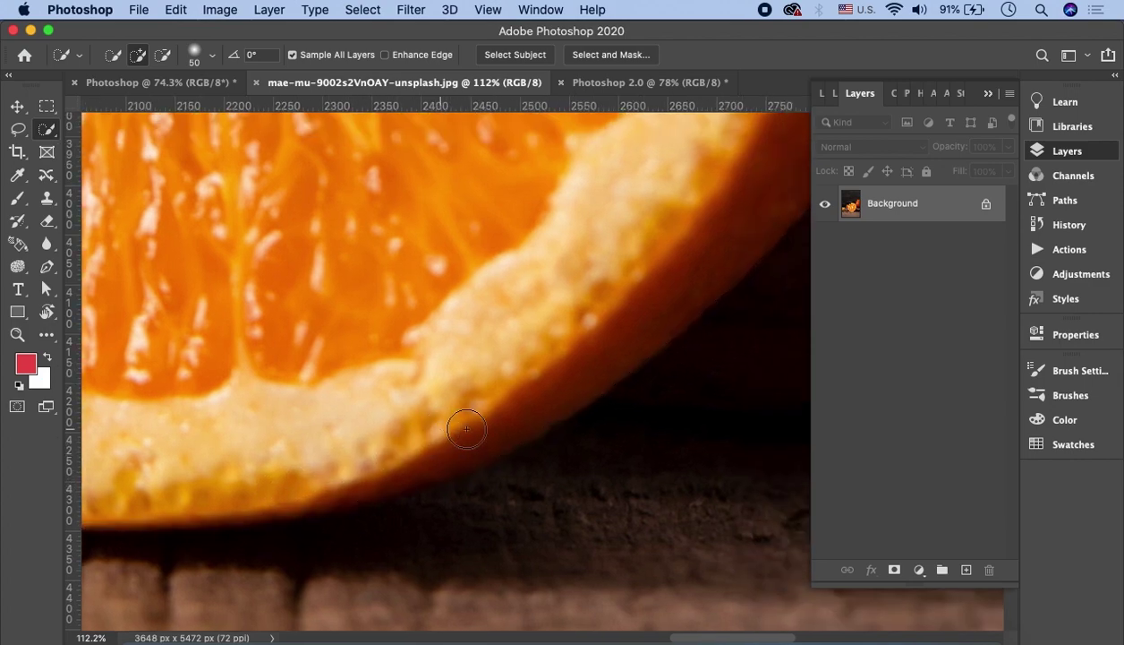
{"action": "scroll", "coordinate": [471, 427], "scroll_direction": "up", "scroll_amount": 3}
{"action": "scroll", "coordinate": [475, 426], "scroll_direction": "right", "scroll_amount": 2}
{"action": "scroll", "coordinate": [477, 424], "scroll_direction": "right", "scroll_amount": 3}
{"action": "scroll", "coordinate": [478, 425], "scroll_direction": "up", "scroll_amount": 3}
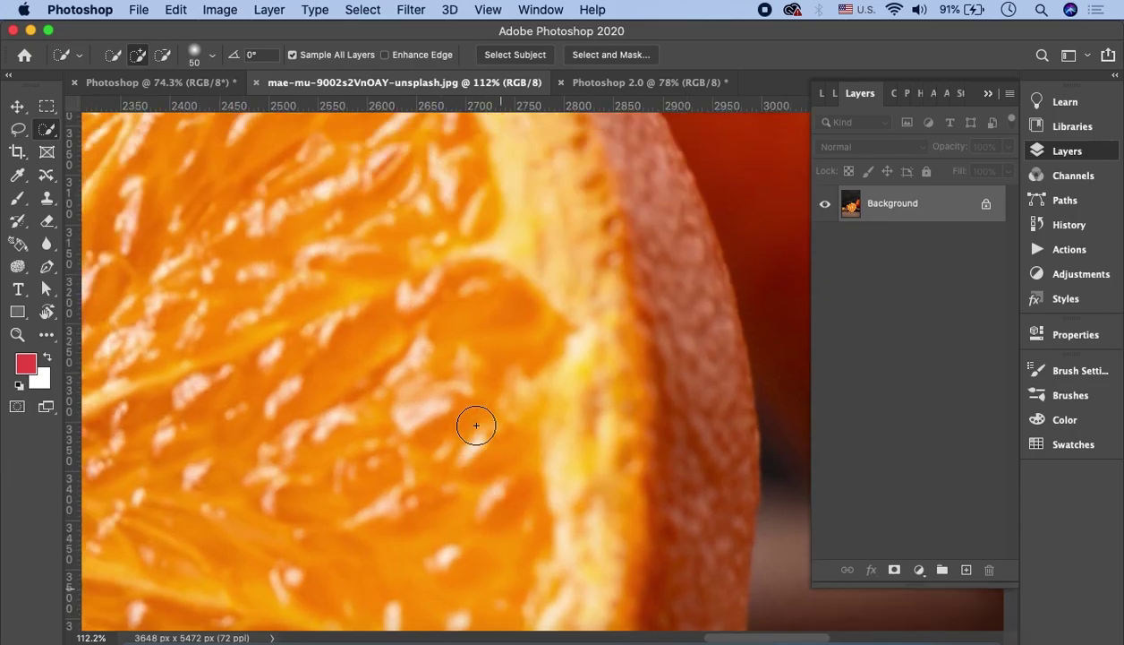
{"action": "scroll", "coordinate": [477, 424], "scroll_direction": "left", "scroll_amount": 3}
{"action": "scroll", "coordinate": [475, 426], "scroll_direction": "left", "scroll_amount": 3}
{"action": "scroll", "coordinate": [472, 428], "scroll_direction": "up", "scroll_amount": 5}
{"action": "scroll", "coordinate": [473, 428], "scroll_direction": "up", "scroll_amount": 1}
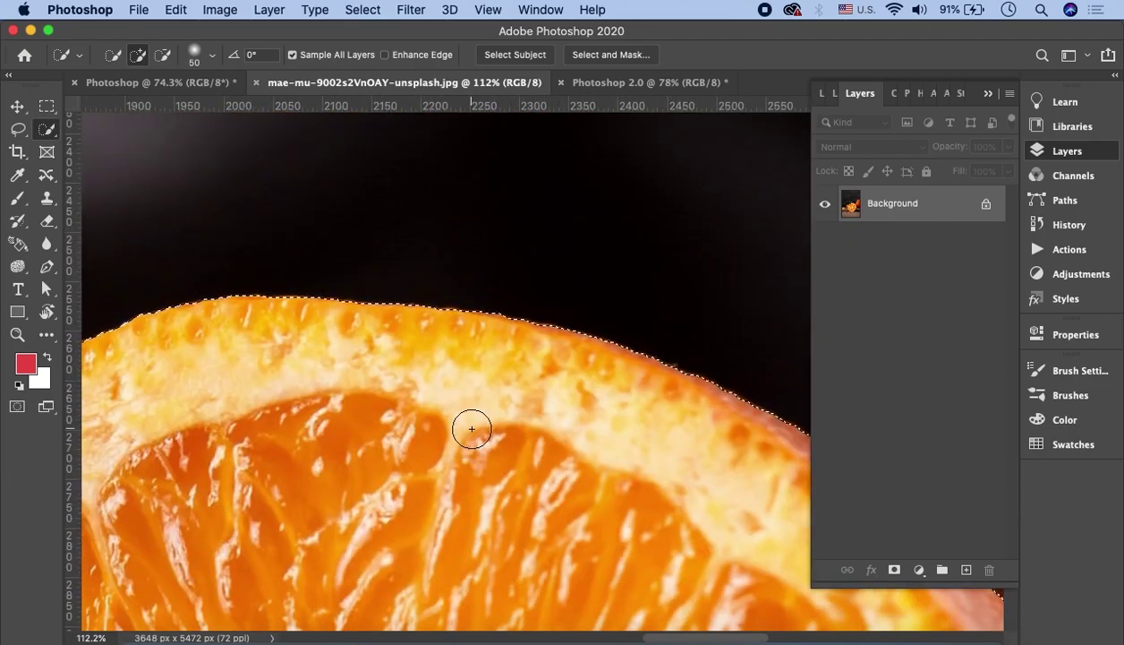
{"action": "scroll", "coordinate": [472, 428], "scroll_direction": "left", "scroll_amount": 3}
{"action": "scroll", "coordinate": [472, 428], "scroll_direction": "up", "scroll_amount": 2}
{"action": "scroll", "coordinate": [470, 429], "scroll_direction": "left", "scroll_amount": 3}
{"action": "scroll", "coordinate": [470, 430], "scroll_direction": "up", "scroll_amount": 3}
{"action": "scroll", "coordinate": [467, 433], "scroll_direction": "up", "scroll_amount": 2}
{"action": "scroll", "coordinate": [467, 433], "scroll_direction": "down", "scroll_amount": 3}
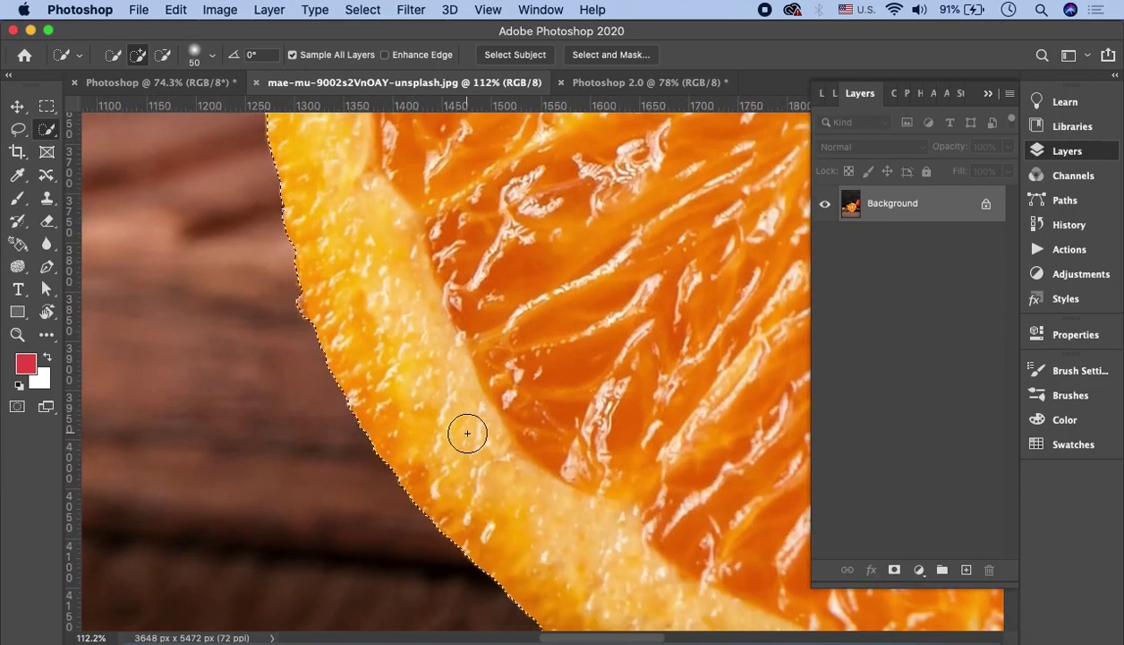
{"action": "scroll", "coordinate": [467, 434], "scroll_direction": "down", "scroll_amount": 3}
{"action": "scroll", "coordinate": [467, 432], "scroll_direction": "right", "scroll_amount": 3}
{"action": "scroll", "coordinate": [469, 427], "scroll_direction": "right", "scroll_amount": 2}
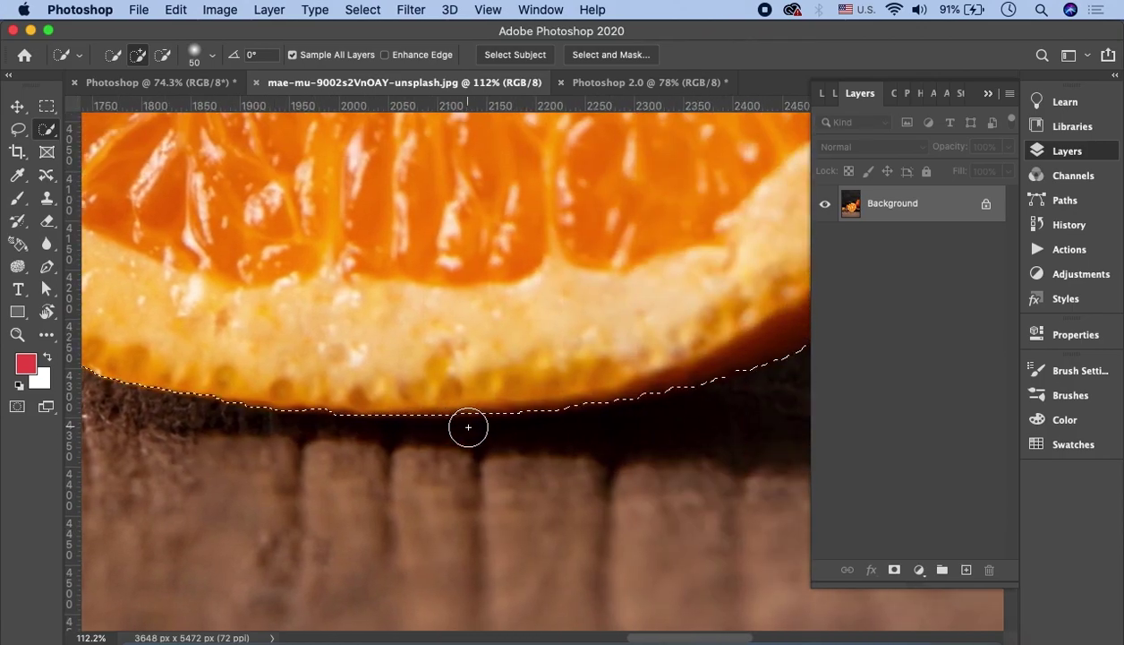
{"action": "scroll", "coordinate": [375, 396], "scroll_direction": "down", "scroll_amount": 3}
{"action": "scroll", "coordinate": [405, 397], "scroll_direction": "down", "scroll_amount": 3}
{"action": "scroll", "coordinate": [405, 397], "scroll_direction": "down", "scroll_amount": 2}
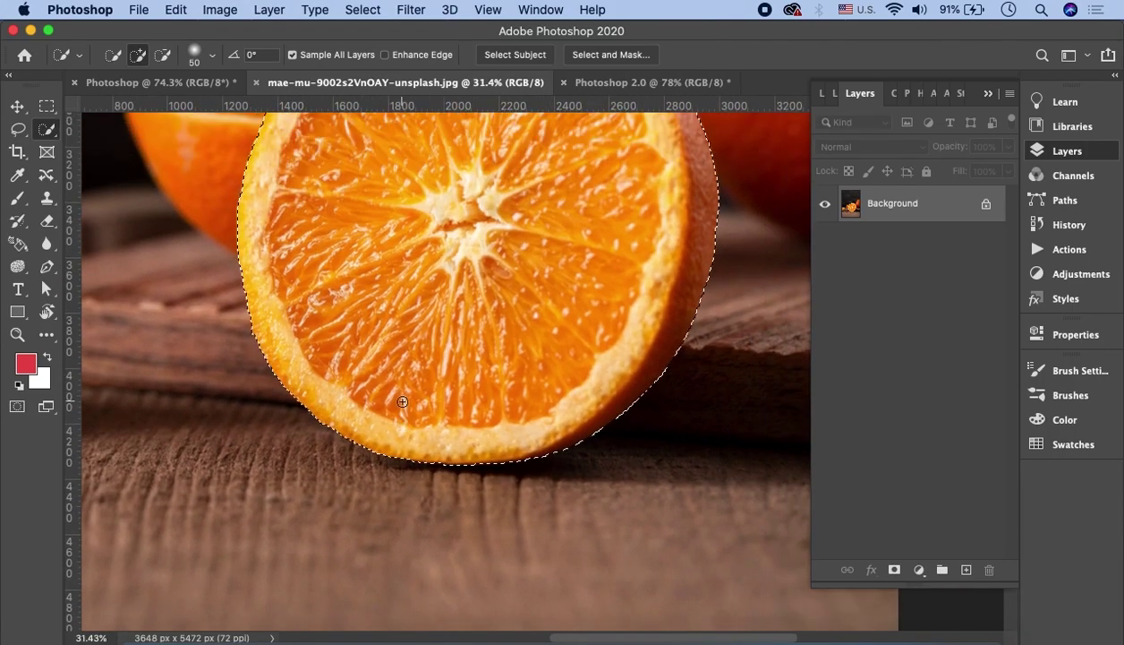
{"action": "scroll", "coordinate": [412, 399], "scroll_direction": "down", "scroll_amount": 2}
{"action": "scroll", "coordinate": [418, 399], "scroll_direction": "down", "scroll_amount": 2}
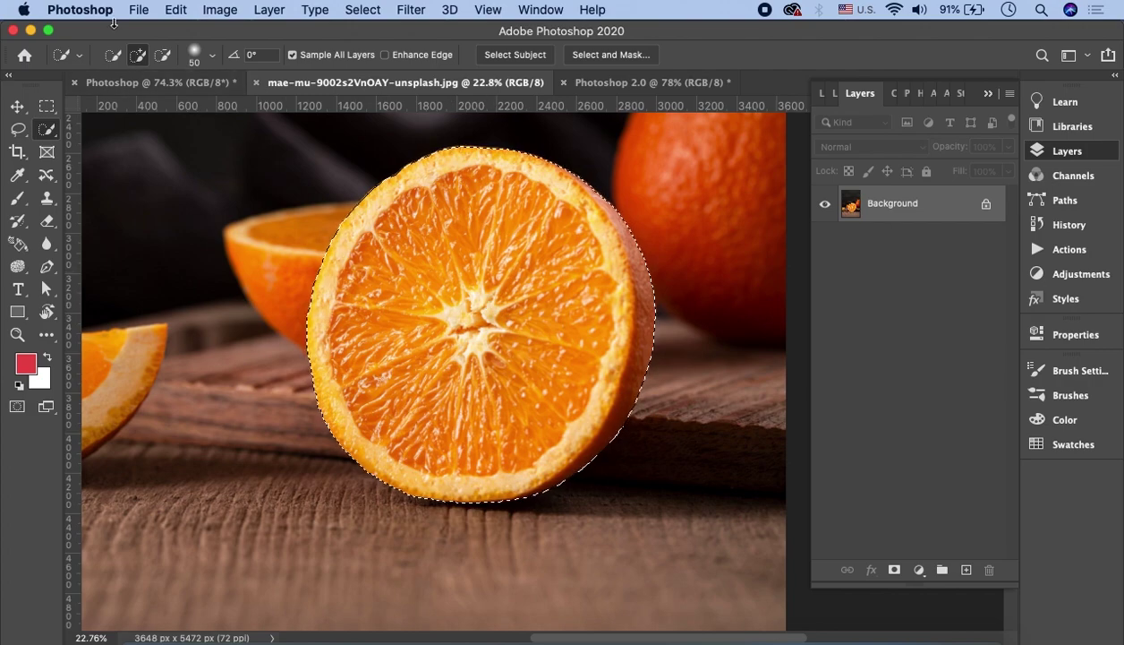
{"action": "left_click", "coordinate": [107, 9]}
Paste the orange slice into a new 1789×1906 px Clipboard-preset document, then return to the photo.
{"action": "left_click", "coordinate": [148, 33]}
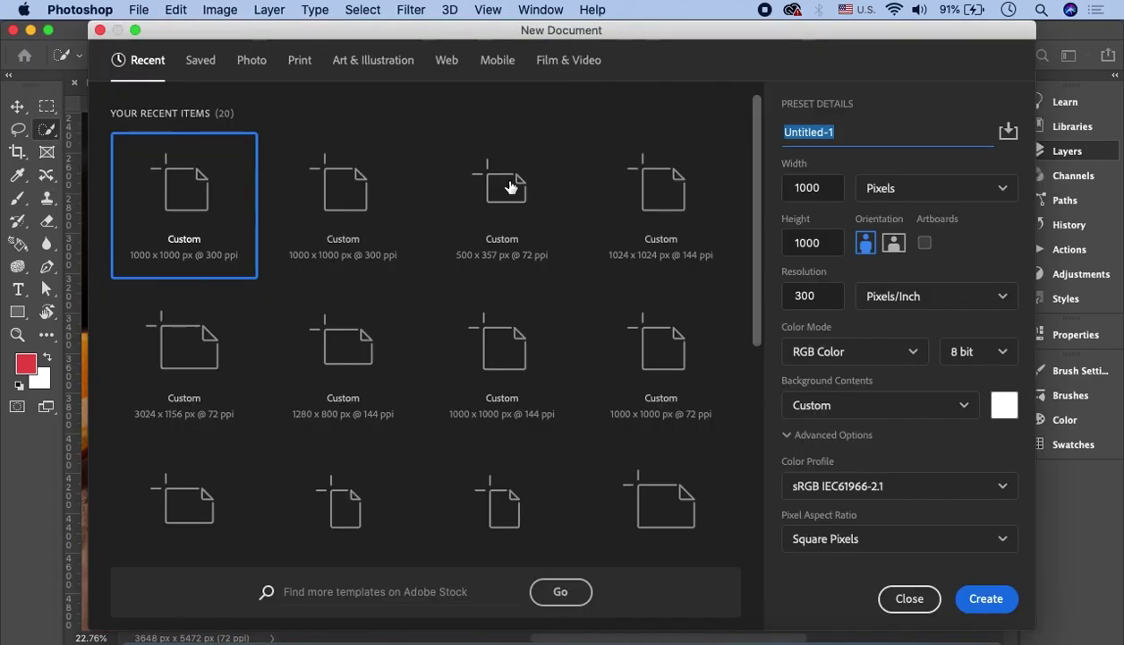
{"action": "left_click", "coordinate": [835, 184]}
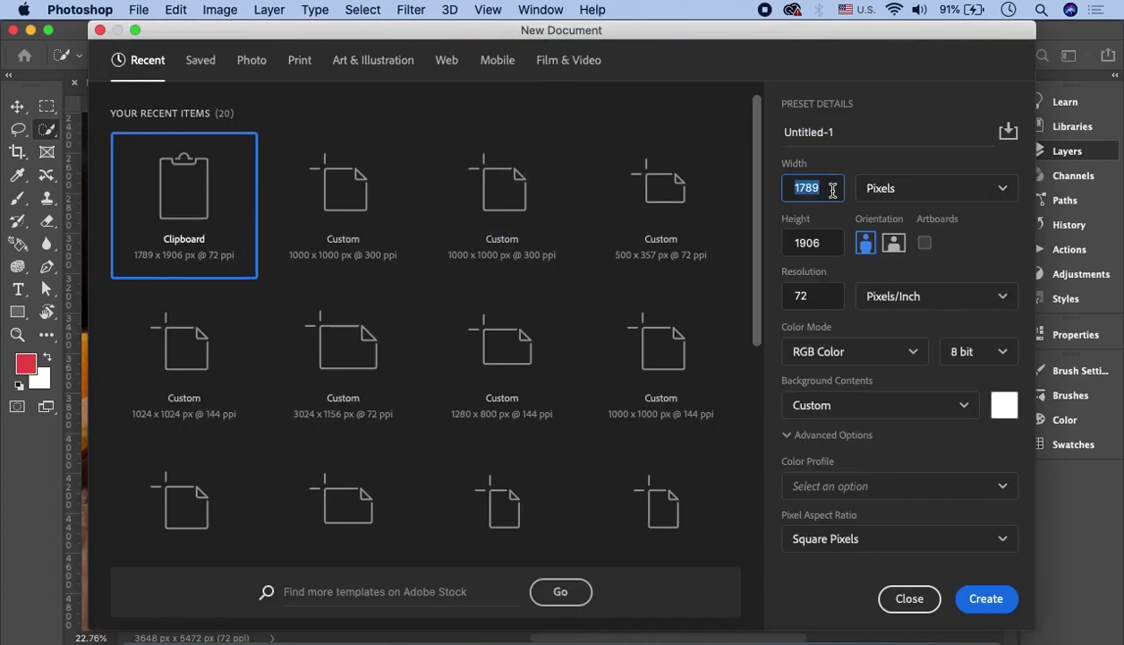
{"action": "left_click", "coordinate": [951, 609]}
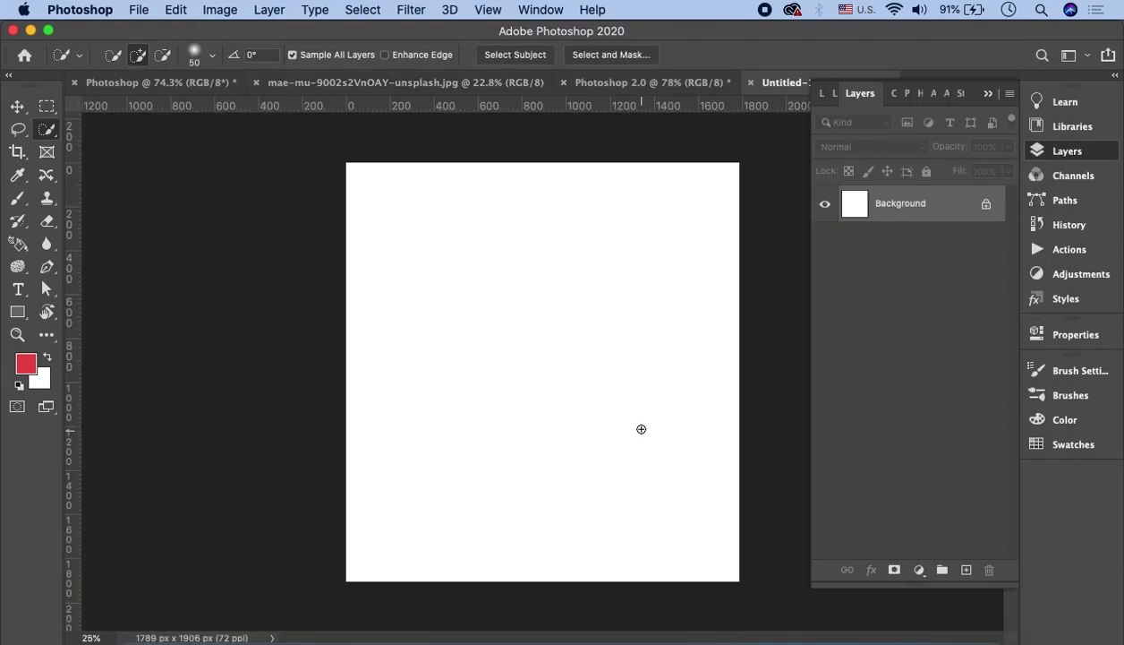
{"action": "key", "text": "ctrl+v"}
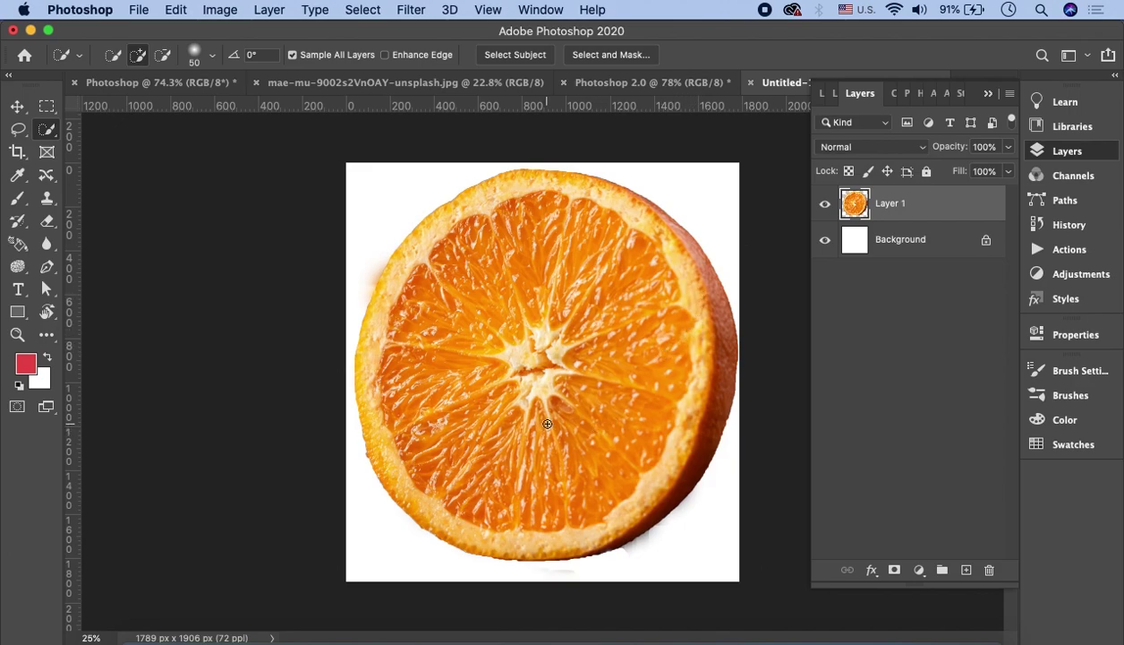
{"action": "left_click", "coordinate": [469, 83]}
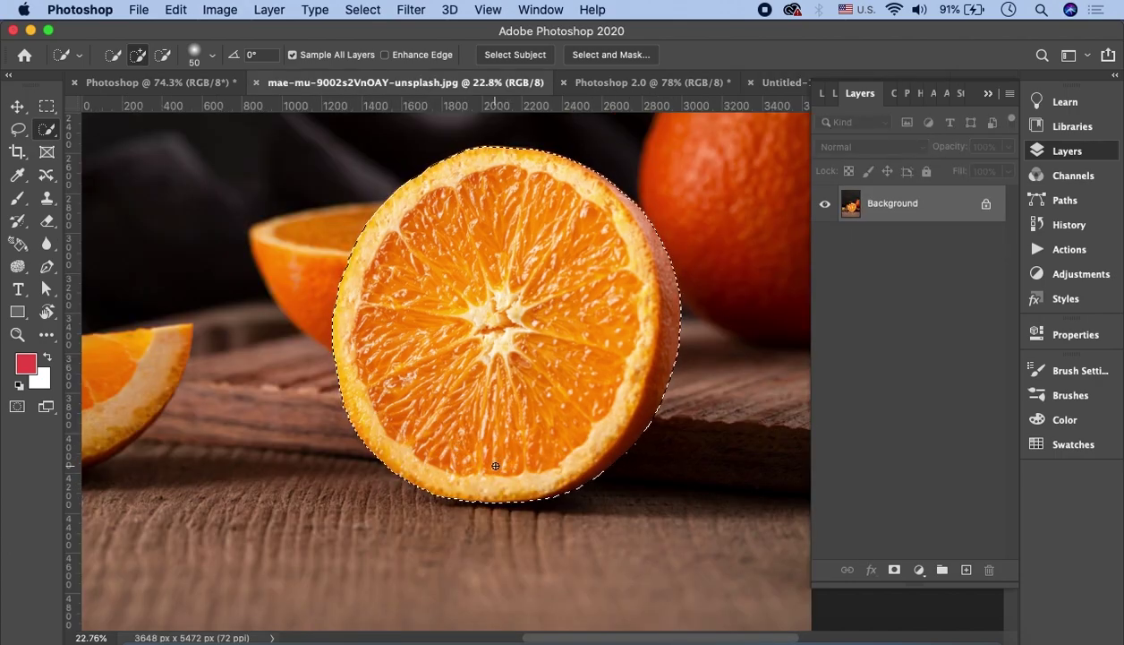
Zoom in on the orange's bottom and pick the freehand Lasso tool.
{"action": "scroll", "coordinate": [502, 466], "scroll_direction": "up", "scroll_amount": 3}
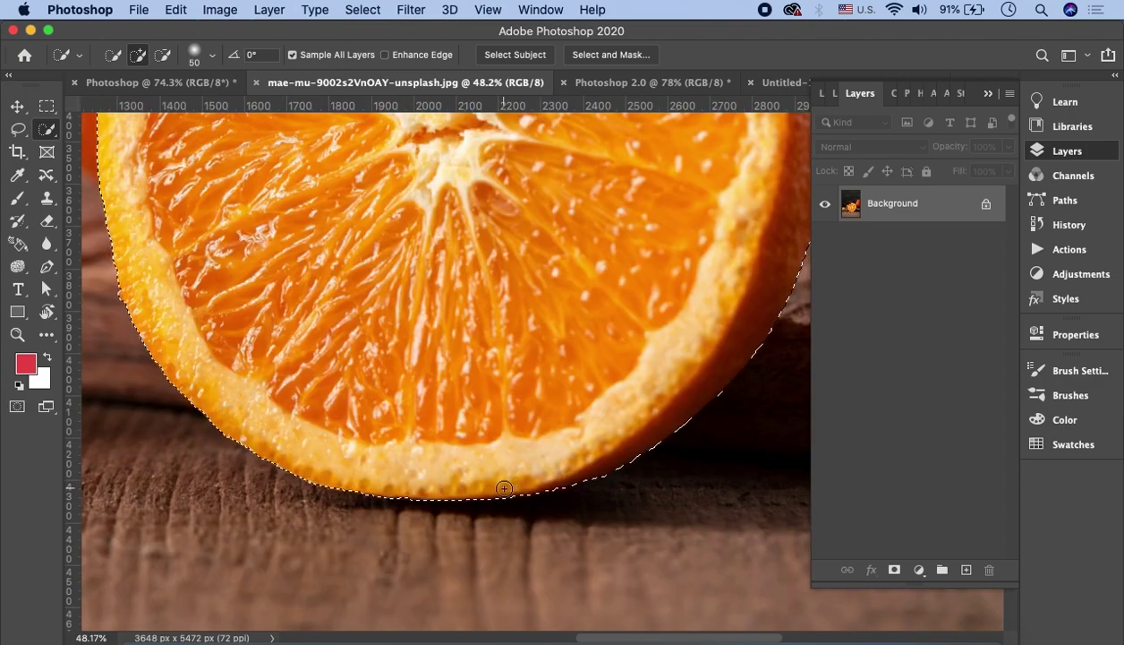
{"action": "left_click", "coordinate": [28, 132]}
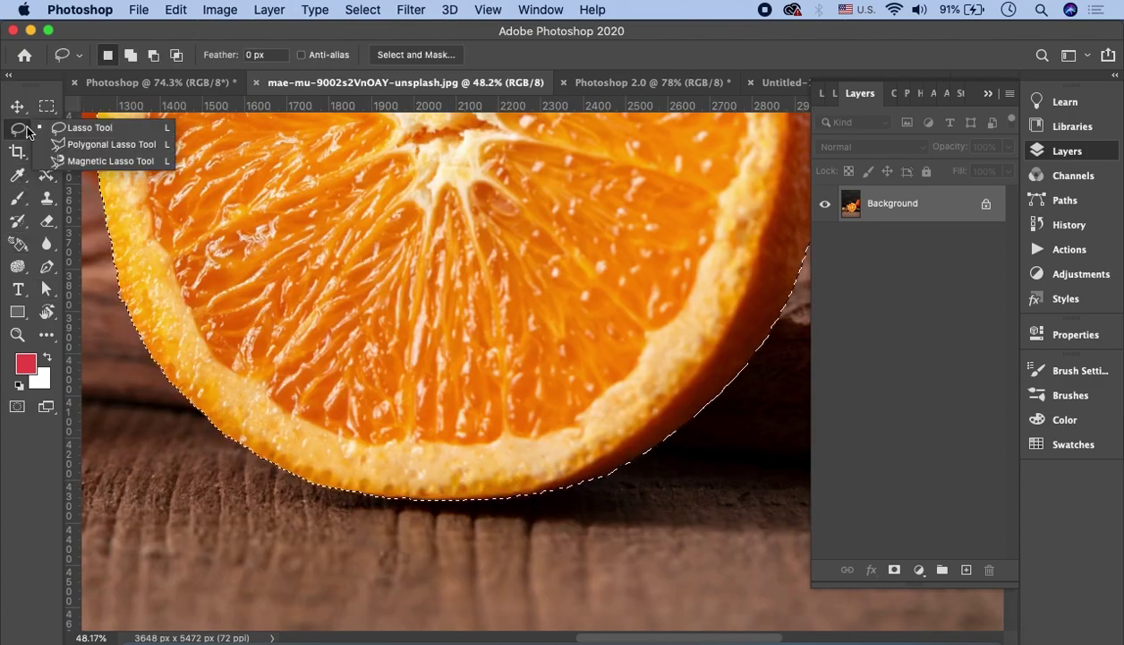